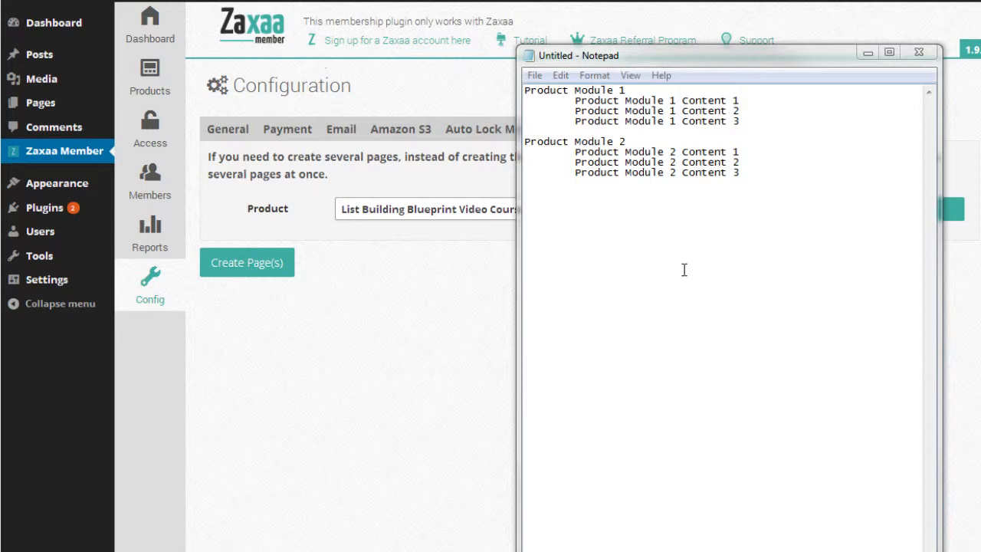
Step: Review the Notepad outline of the product modules and their content pages alongside the Page Creator settings
{"action": "left_click_drag", "start_coordinate": [837, 61], "coordinate": [704, 112]}
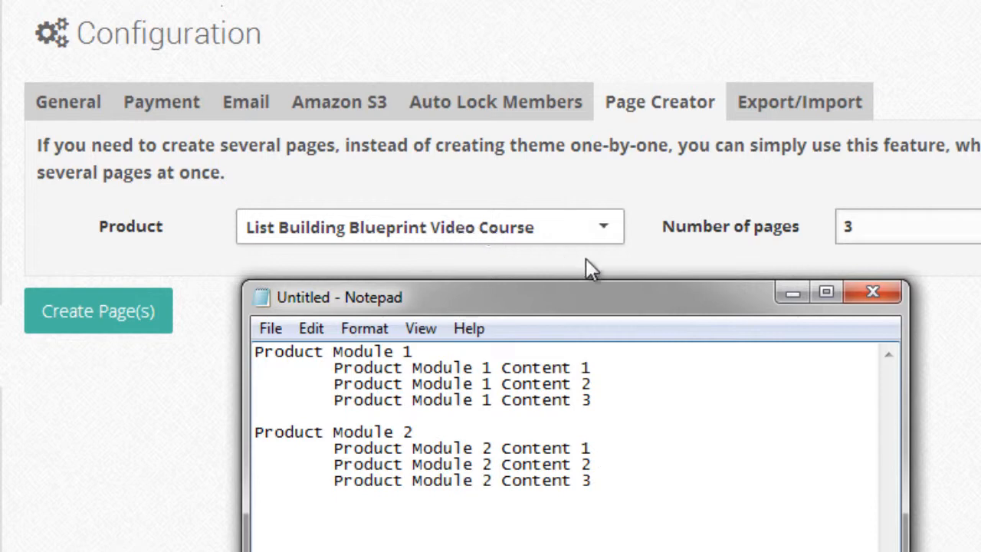
{"action": "left_click_drag", "start_coordinate": [588, 297], "coordinate": [625, 40]}
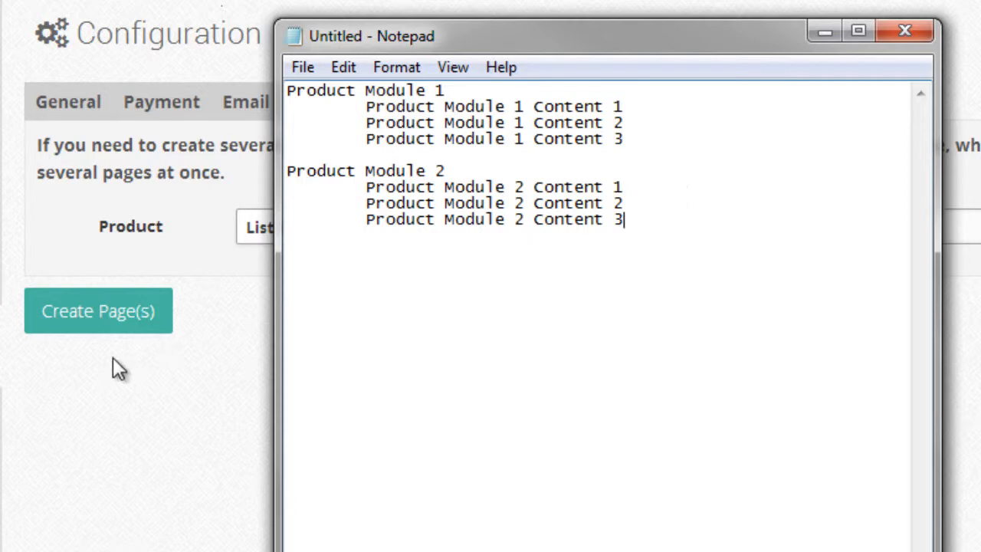
{"action": "left_click", "coordinate": [142, 424]}
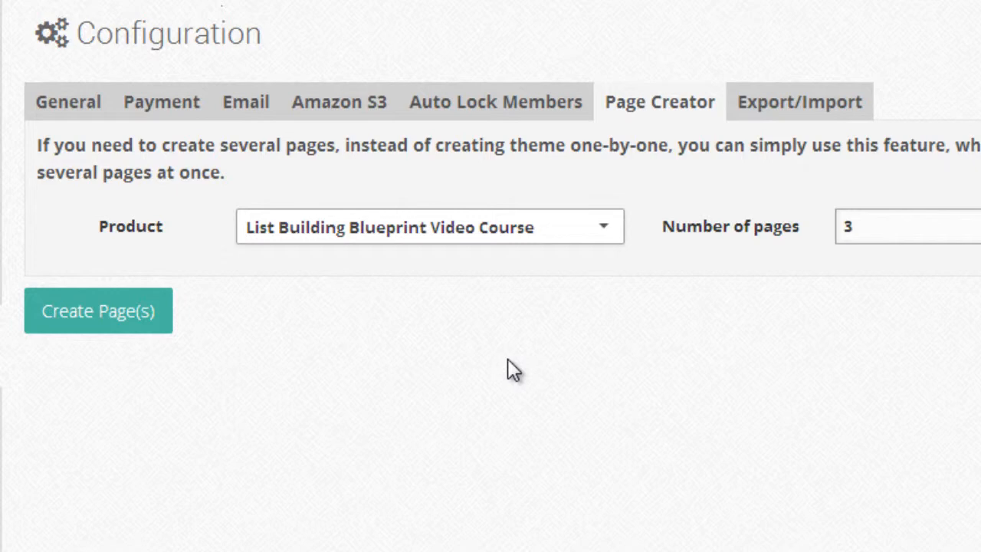
{"action": "key", "text": "alt+Tab"}
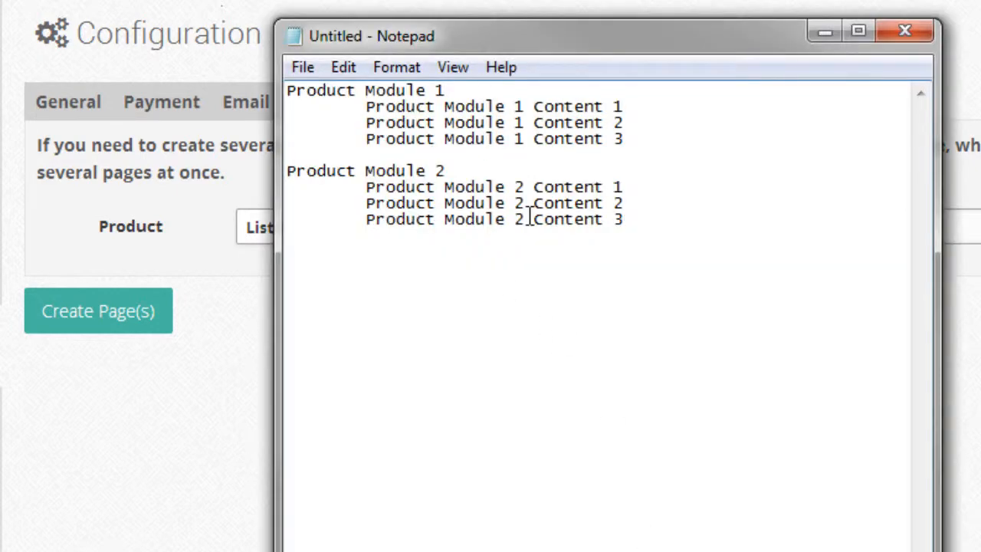
{"action": "left_click_drag", "start_coordinate": [694, 258], "coordinate": [264, 60]}
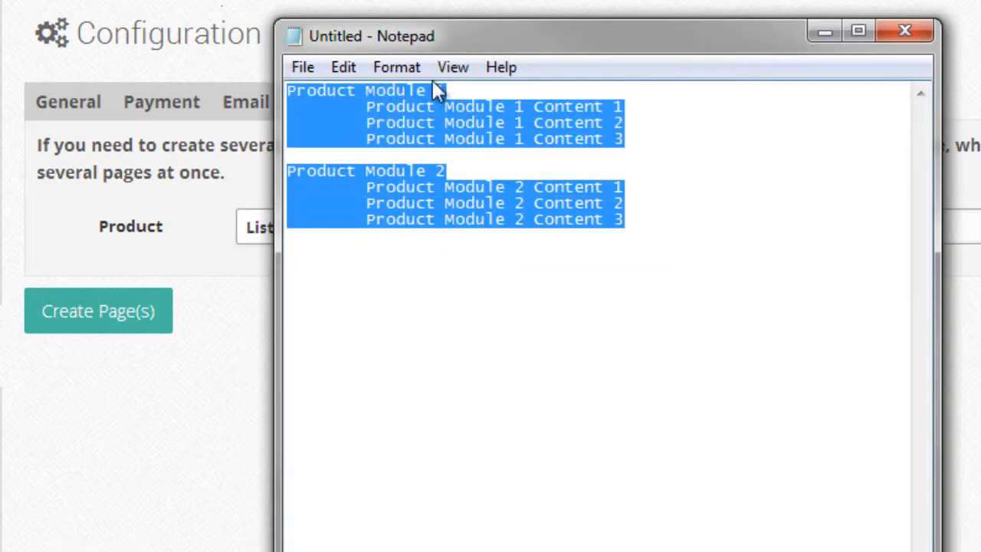
{"action": "left_click_drag", "start_coordinate": [497, 34], "coordinate": [539, 106]}
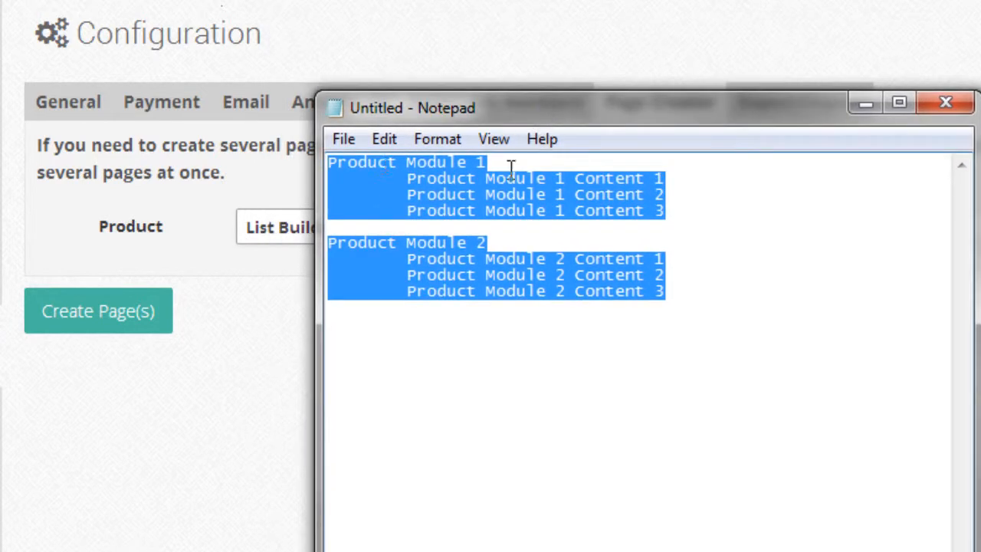
Step: Set the number of pages to 2 for the List Building Blueprint Video Course product and continue to the page titles
{"action": "left_click", "coordinate": [260, 395]}
{"action": "left_click_drag", "start_coordinate": [869, 225], "coordinate": [817, 237]}
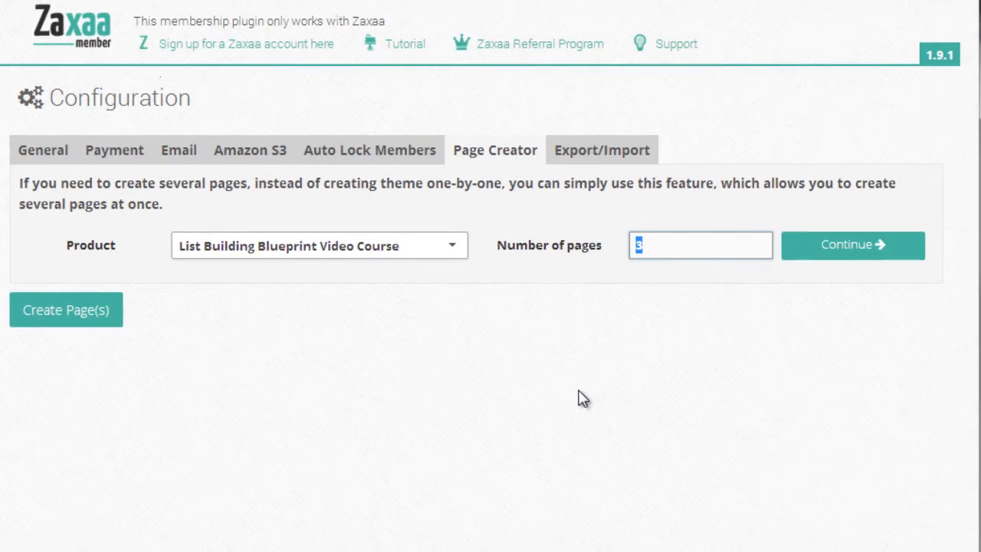
{"action": "type", "text": "2"}
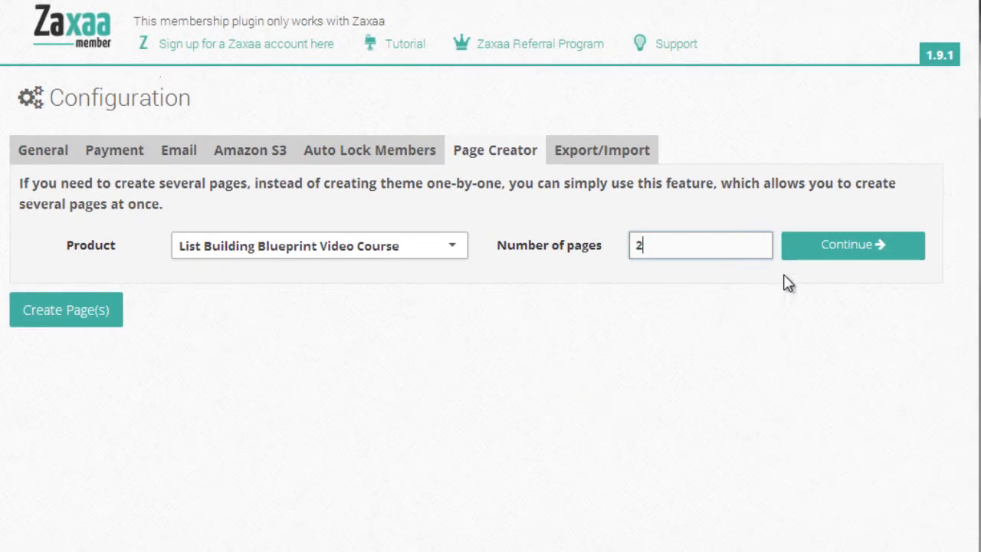
{"action": "left_click", "coordinate": [841, 259]}
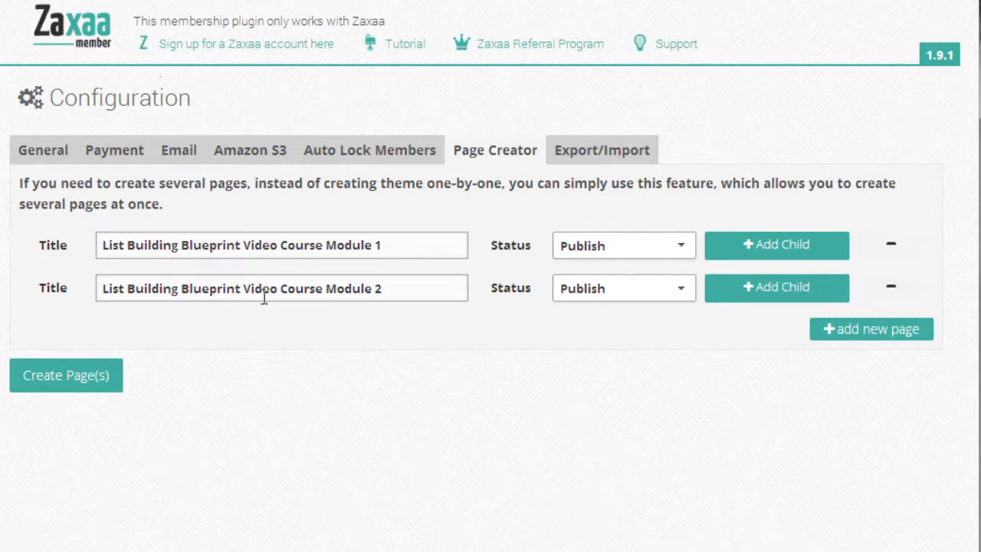
Step: Check the content items planned under each module in the Notepad outline, then return to the Page Creator
{"action": "key", "text": "alt+Tab"}
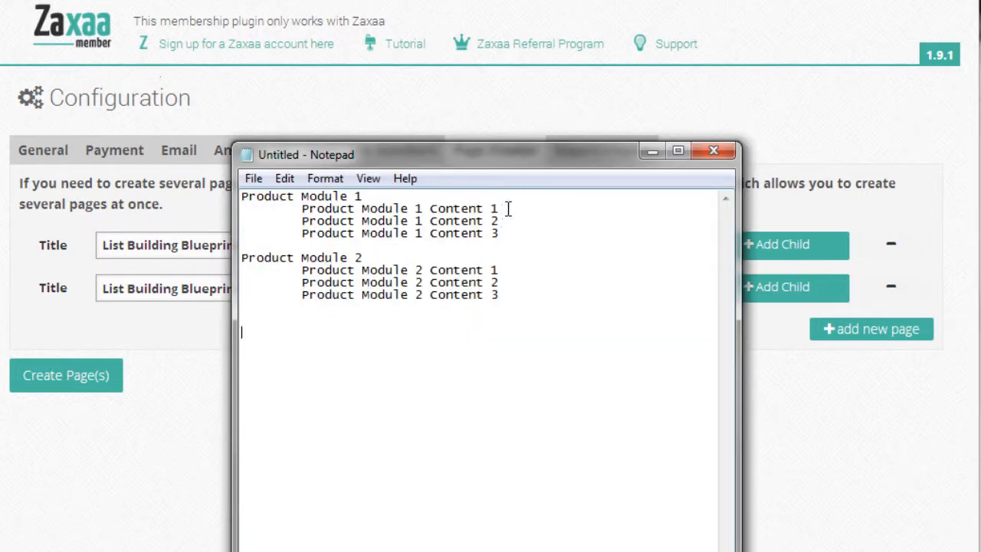
{"action": "left_click_drag", "start_coordinate": [500, 209], "coordinate": [303, 213]}
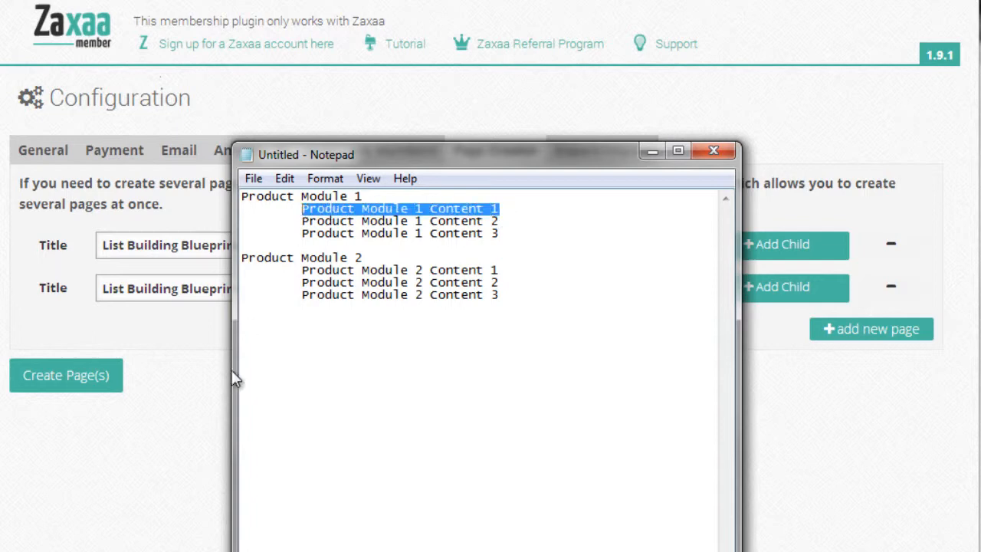
{"action": "left_click", "coordinate": [209, 420]}
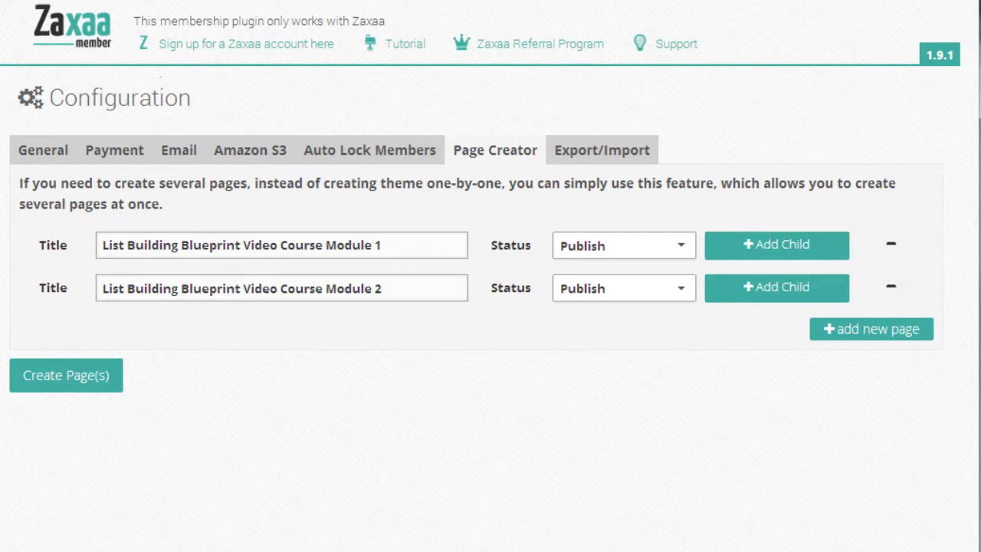
{"action": "left_click", "coordinate": [582, 550]}
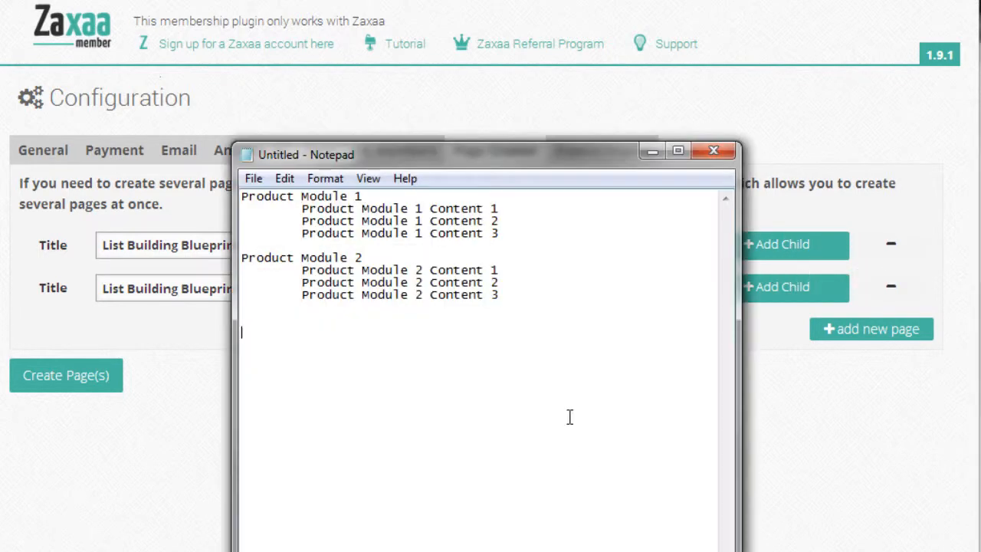
{"action": "left_click", "coordinate": [653, 151]}
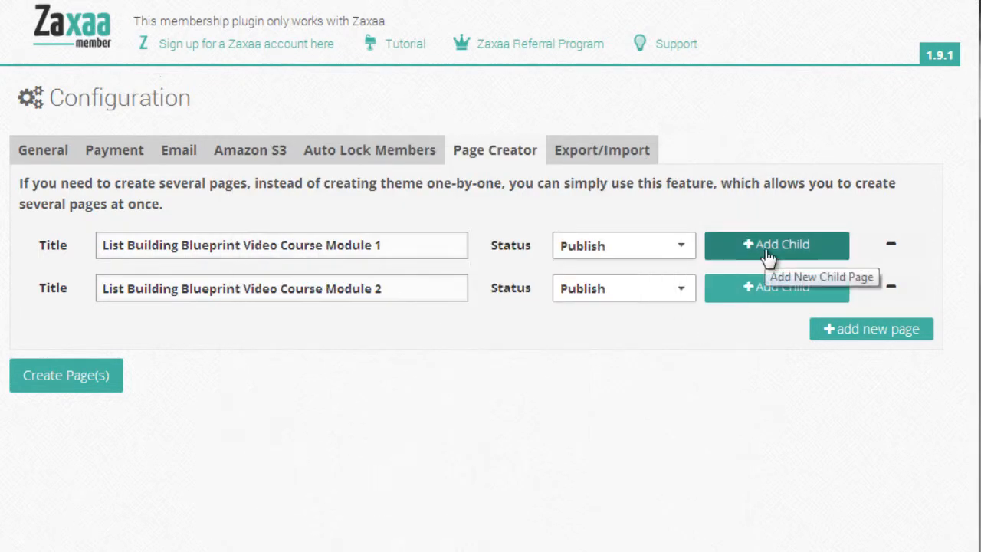
Step: Add three child pages under the Module 1 page and three under the Module 2 page
{"action": "left_click", "coordinate": [768, 254]}
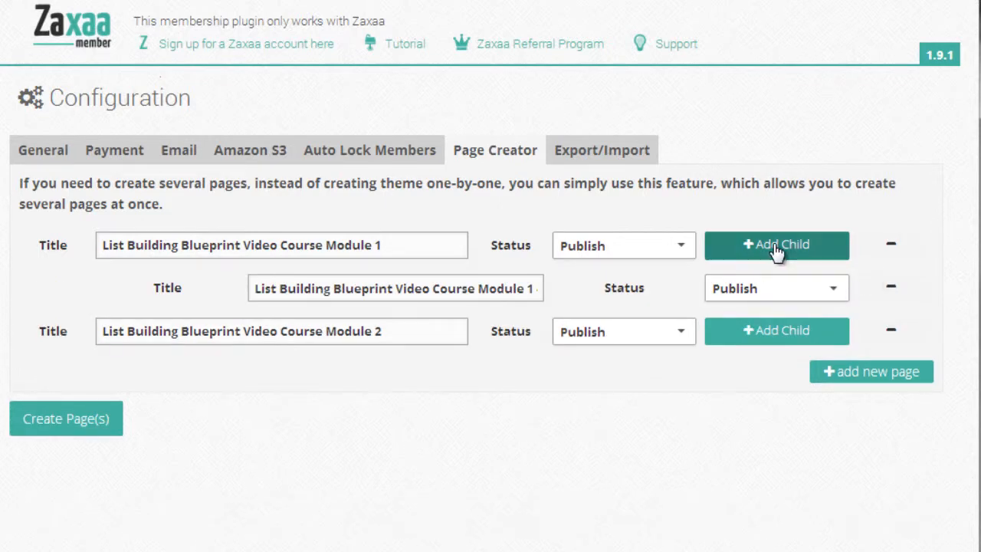
{"action": "left_click", "coordinate": [777, 253]}
{"action": "left_click", "coordinate": [777, 253]}
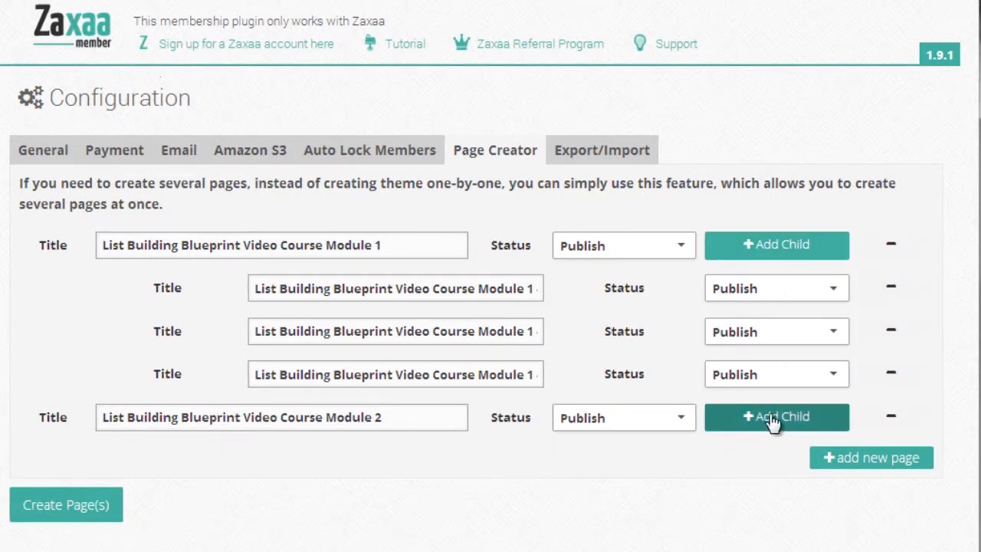
{"action": "left_click", "coordinate": [772, 421]}
{"action": "left_click", "coordinate": [773, 421]}
{"action": "left_click", "coordinate": [772, 421]}
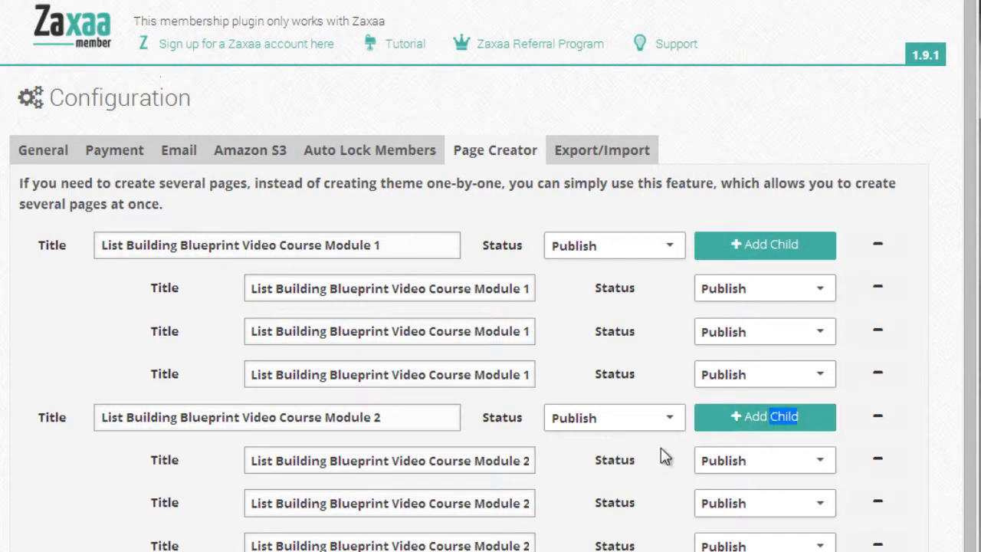
Step: Remove the product name from the first parent page's title so it reads "Module 1"
{"action": "scroll", "coordinate": [664, 456], "scroll_direction": "down", "scroll_amount": 1}
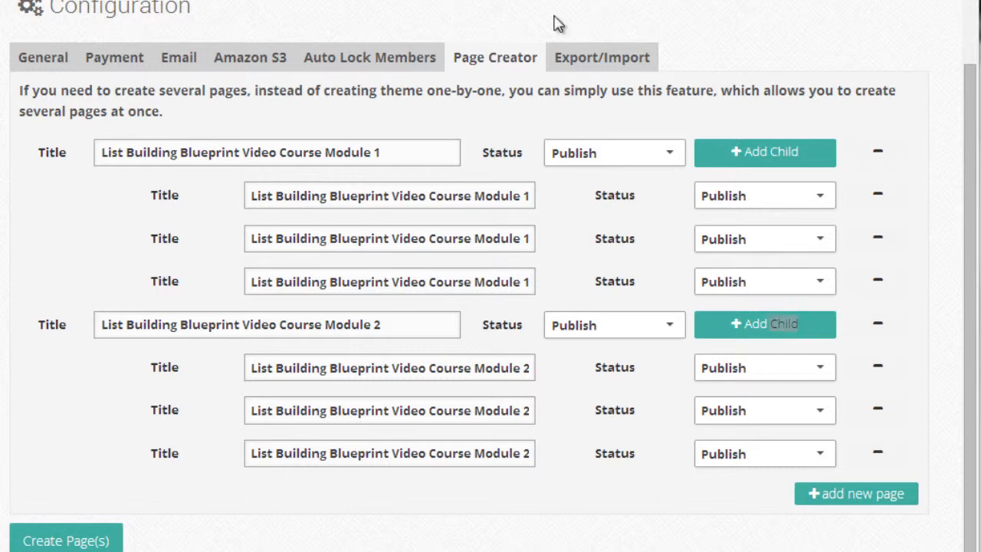
{"action": "left_click", "coordinate": [351, 152]}
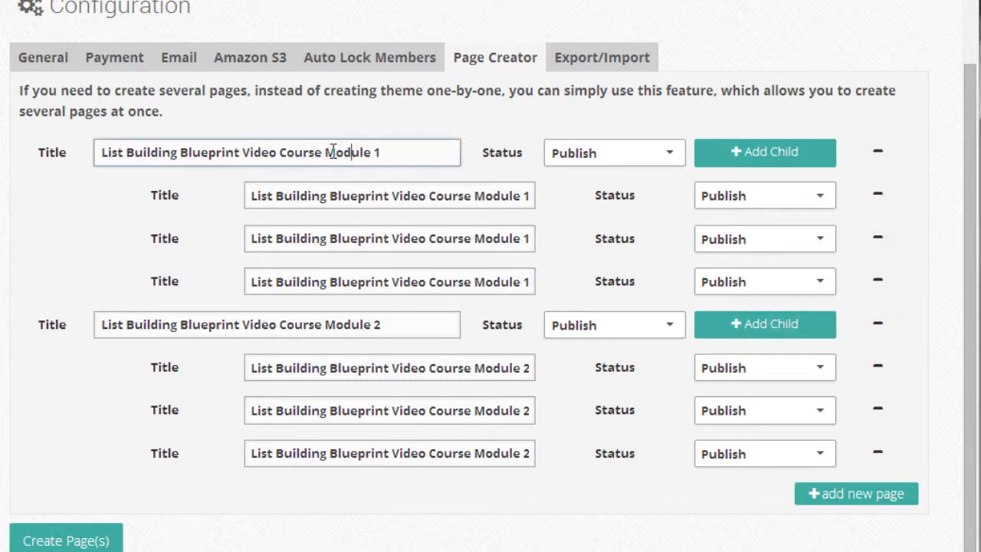
{"action": "left_click_drag", "start_coordinate": [323, 153], "coordinate": [221, 152]}
{"action": "left_click_drag", "start_coordinate": [151, 123], "coordinate": [44, 132]}
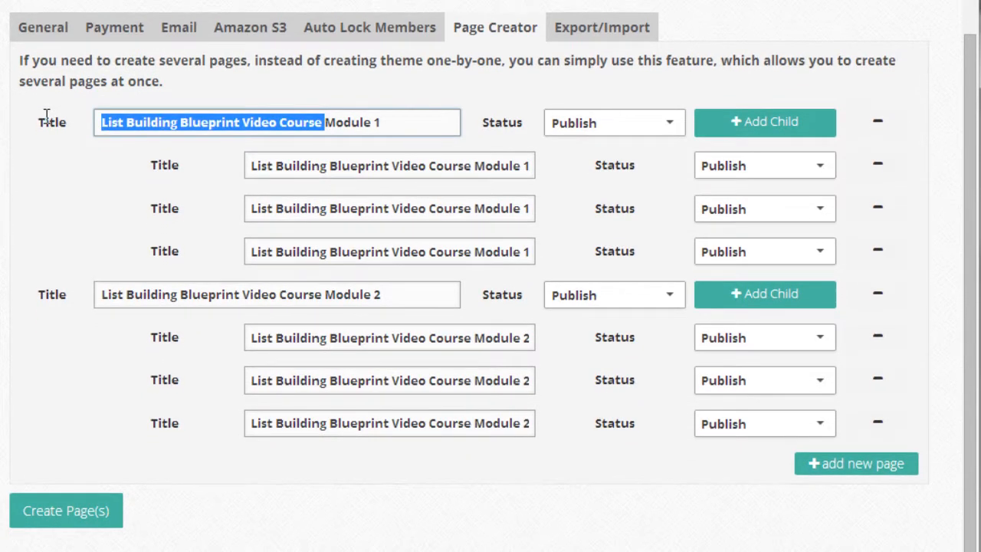
{"action": "key", "text": "BackSpace"}
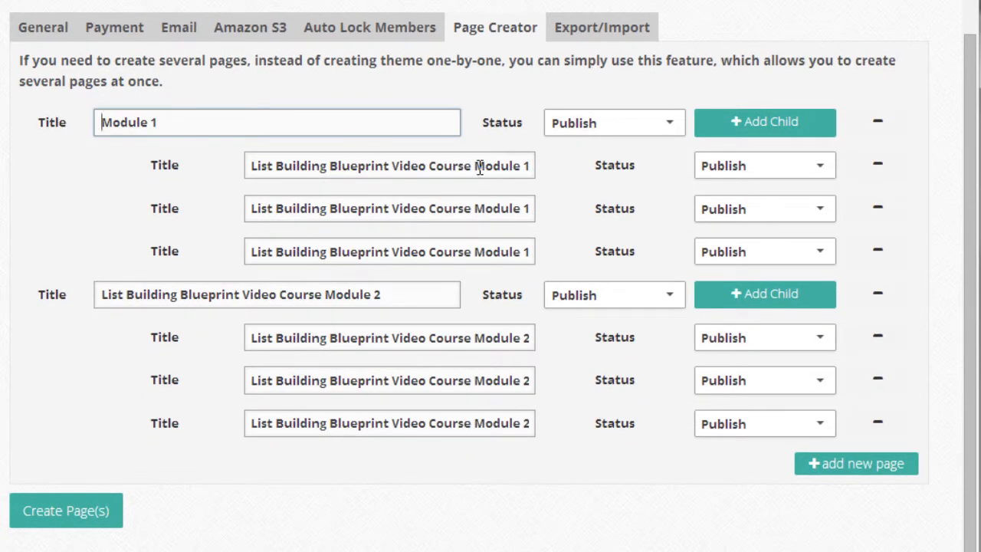
Step: Shorten the three child titles under Module 1 to "Module 1 - Content 1", "Module 1 - Content 2" and "Module 1 - Content 3"
{"action": "left_click_drag", "start_coordinate": [477, 166], "coordinate": [216, 156]}
{"action": "left_click_drag", "start_coordinate": [216, 156], "coordinate": [199, 165]}
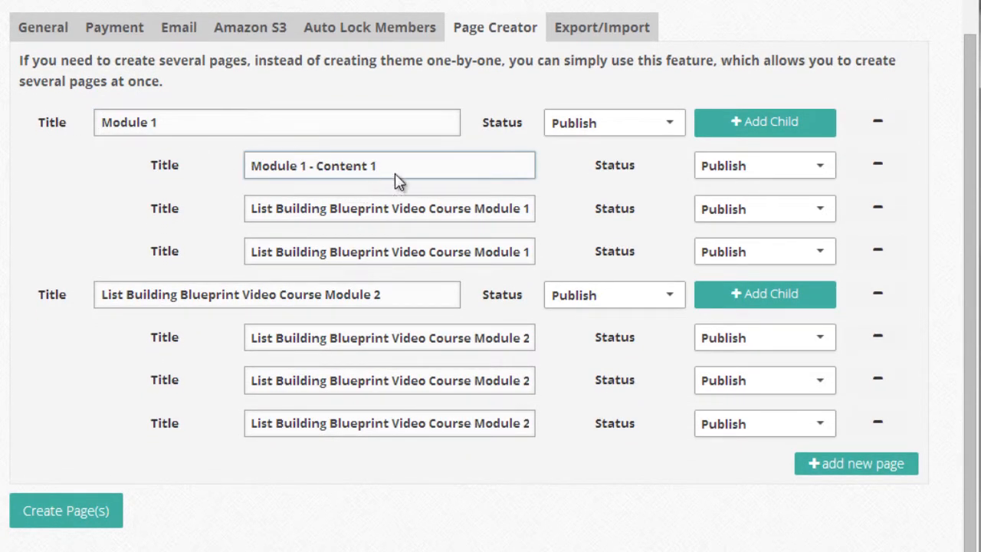
{"action": "left_click_drag", "start_coordinate": [481, 211], "coordinate": [252, 185]}
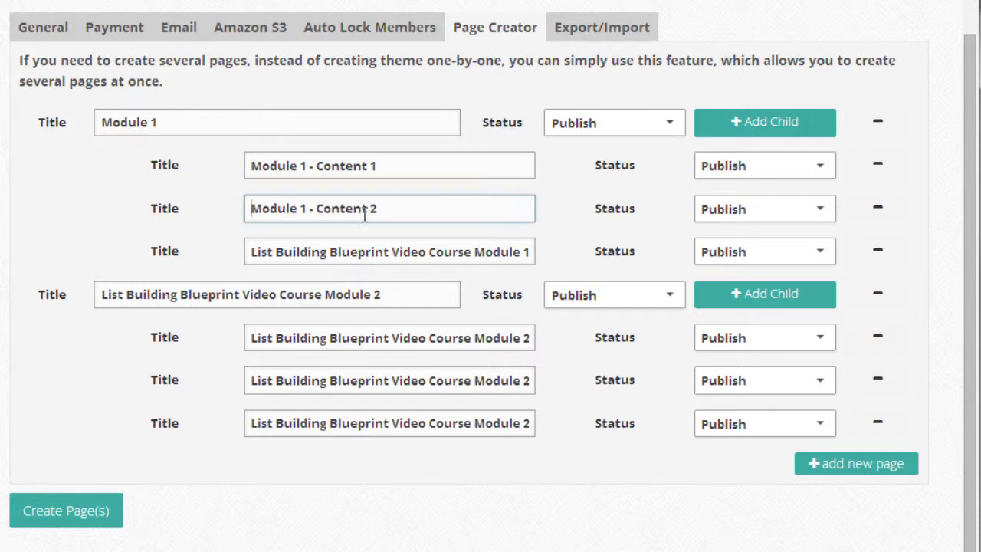
{"action": "left_click_drag", "start_coordinate": [473, 251], "coordinate": [246, 237]}
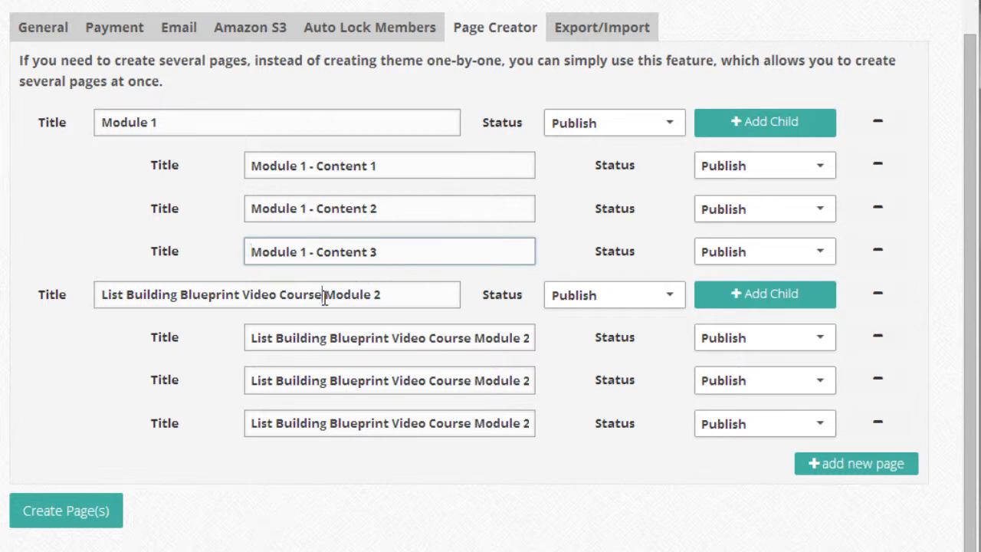
Step: Remove the product name and leading space from the second parent page's title so it reads "Module 2"
{"action": "left_click_drag", "start_coordinate": [325, 294], "coordinate": [98, 295]}
{"action": "key", "text": "BackSpace"}
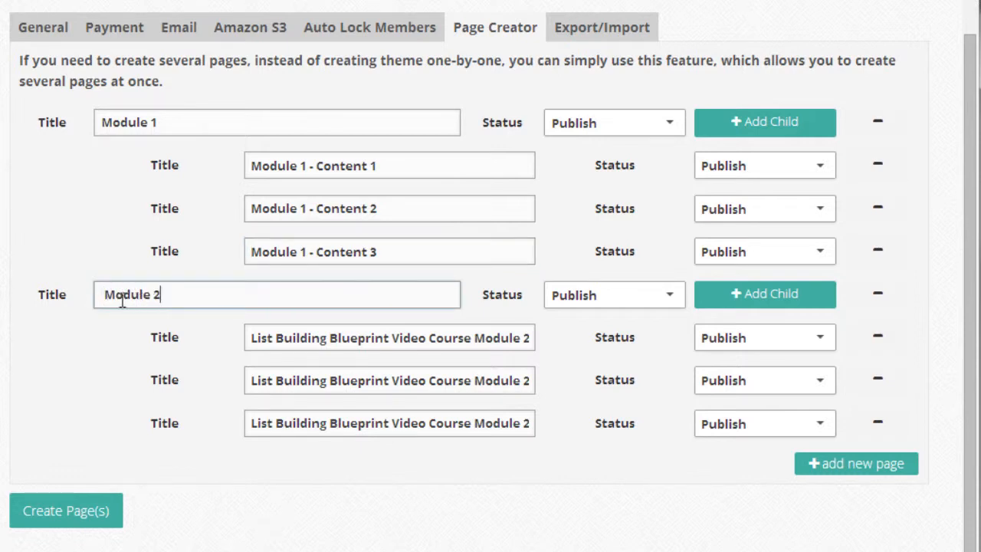
{"action": "key", "text": "Delete"}
Step: Shorten the three child titles under Module 2 to "Module 2 - Content 1", "Module 2 - Content 2" and "Module 2 - Content 3"
{"action": "left_click_drag", "start_coordinate": [475, 338], "coordinate": [243, 333]}
{"action": "key", "text": "ctrl+a"}
{"action": "type", "text": "Module 2 - Content 1"}
{"action": "left_click_drag", "start_coordinate": [479, 380], "coordinate": [188, 365]}
{"action": "key", "text": "ctrl+a"}
{"action": "type", "text": "Module 2 - Content 2"}
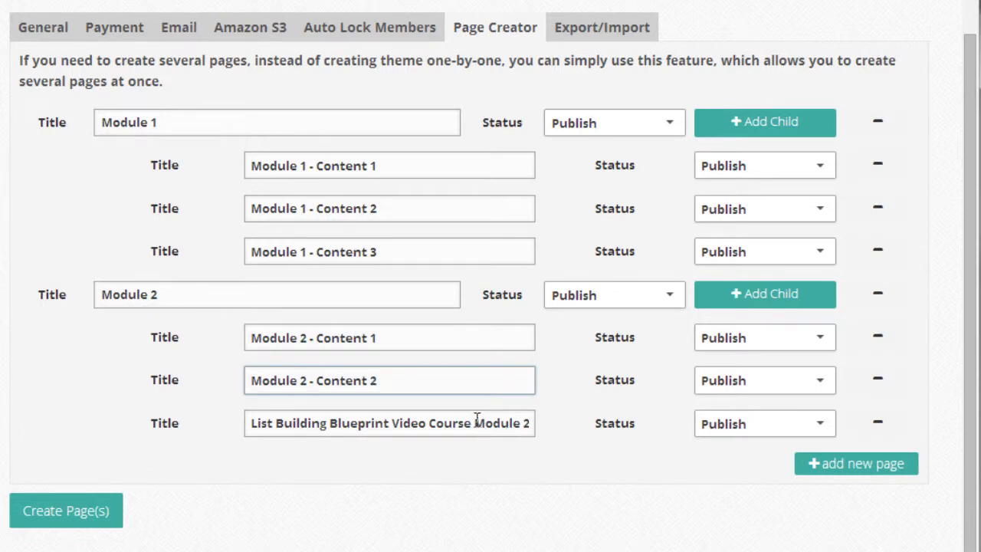
{"action": "left_click_drag", "start_coordinate": [480, 424], "coordinate": [216, 423]}
{"action": "key", "text": "ctrl+a"}
{"action": "type", "text": "Module 2 - Content 3"}
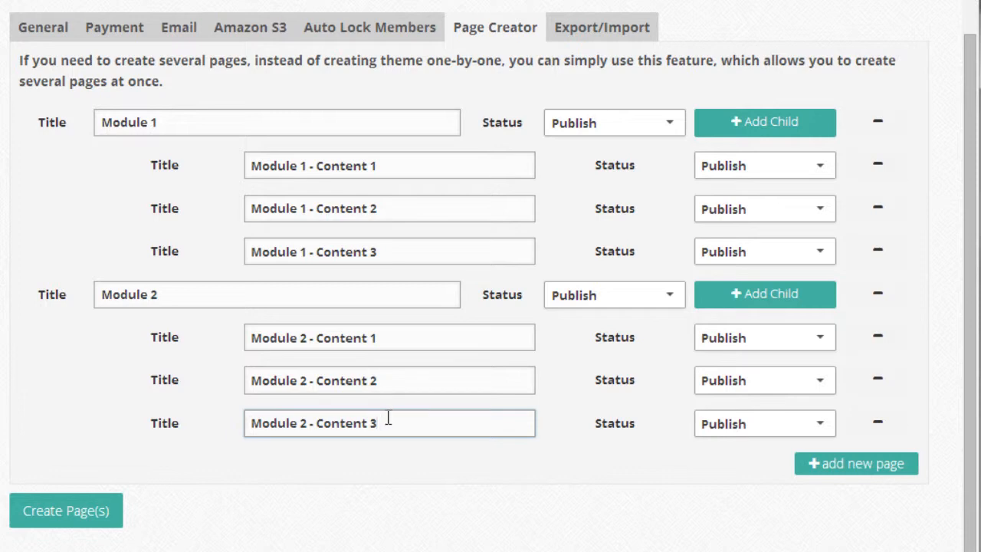
Step: Replace the word "Module" with "Week" in the three child page titles under Module 1
{"action": "left_click", "coordinate": [403, 165]}
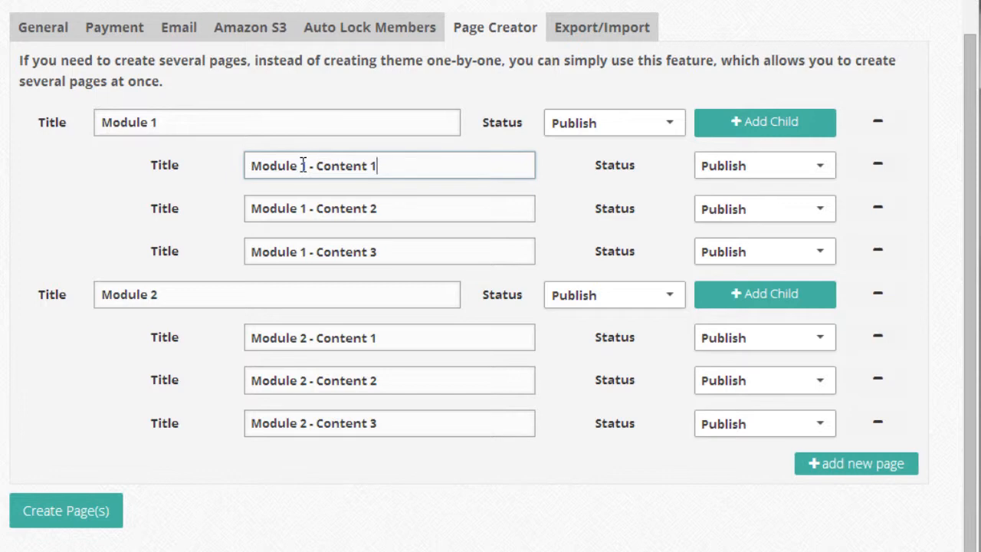
{"action": "left_click_drag", "start_coordinate": [297, 165], "coordinate": [252, 158]}
{"action": "type", "text": "Week"}
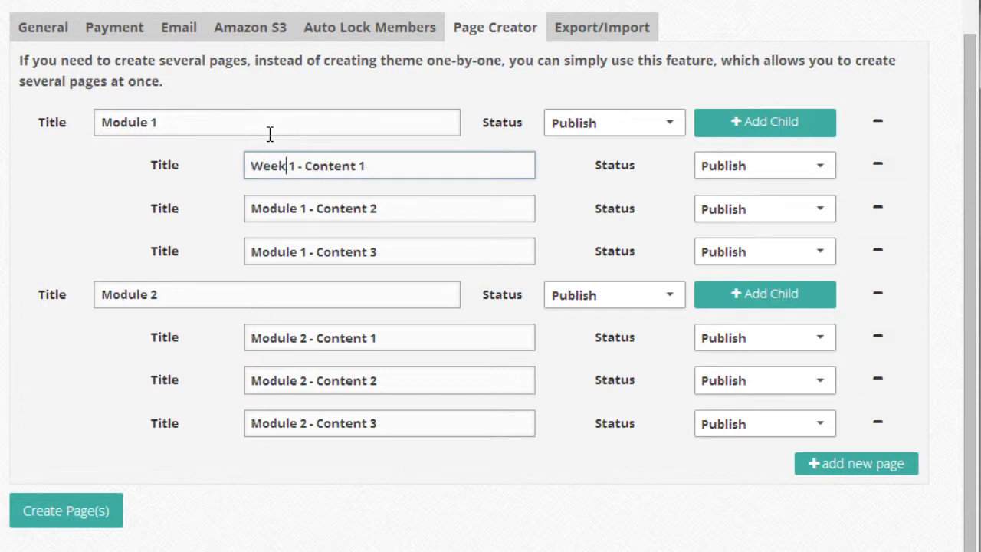
{"action": "left_click_drag", "start_coordinate": [286, 165], "coordinate": [253, 162]}
{"action": "key", "text": "ctrl+c"}
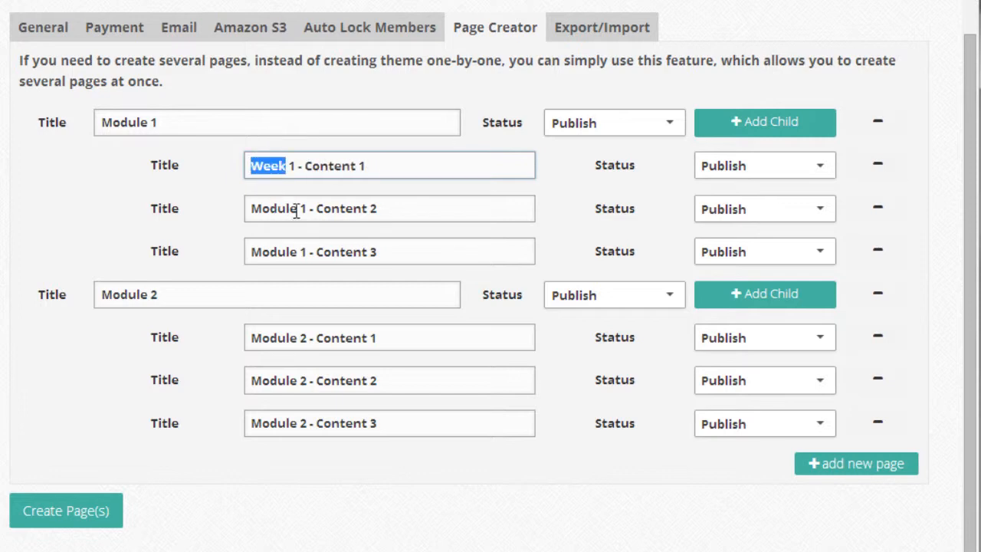
{"action": "left_click_drag", "start_coordinate": [297, 208], "coordinate": [226, 210]}
{"action": "key", "text": "ctrl+v"}
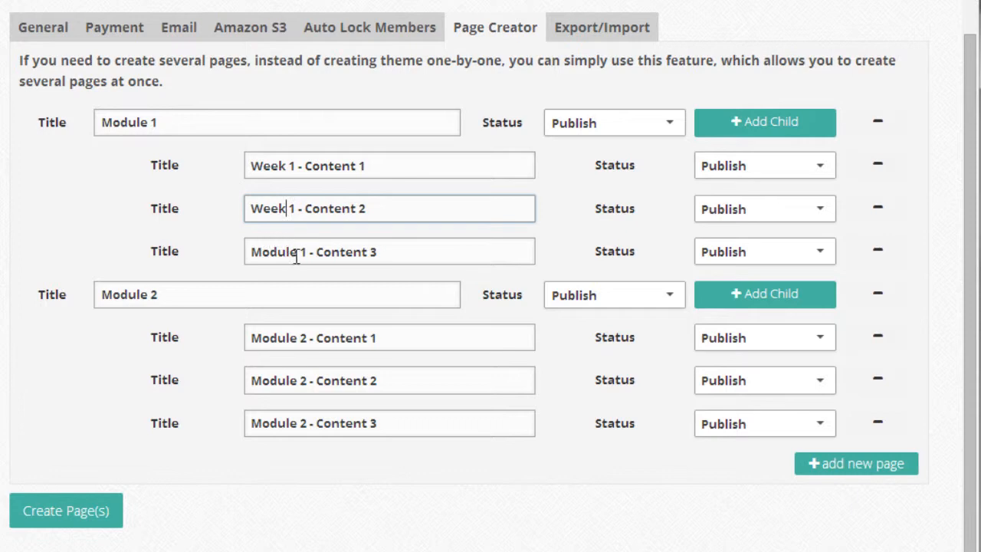
{"action": "left_click", "coordinate": [297, 256]}
{"action": "left_click_drag", "start_coordinate": [297, 256], "coordinate": [235, 264]}
{"action": "key", "text": "ctrl+v"}
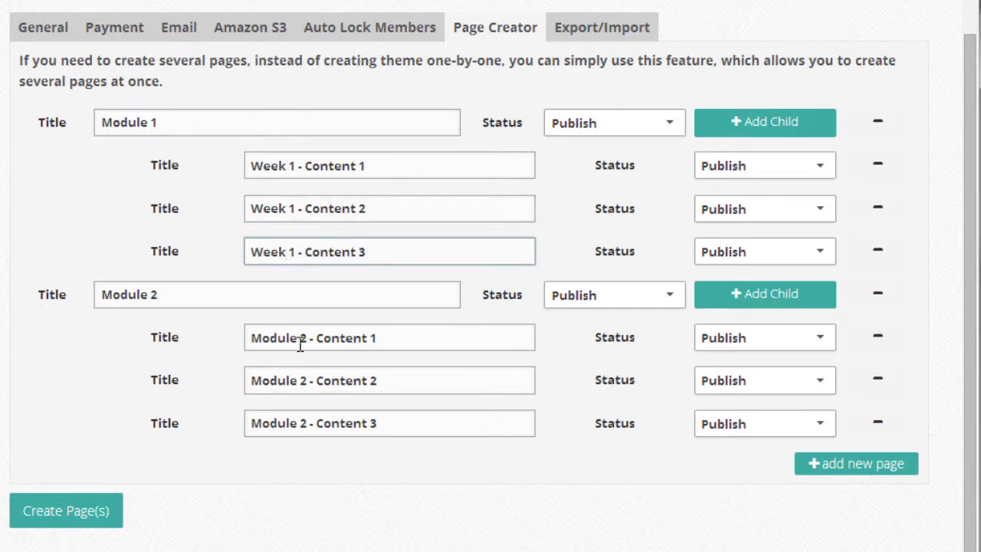
Step: Replace the word "Module" with "Week" in the three child page titles under Module 2
{"action": "left_click_drag", "start_coordinate": [297, 338], "coordinate": [232, 338]}
{"action": "key", "text": "ctrl+v"}
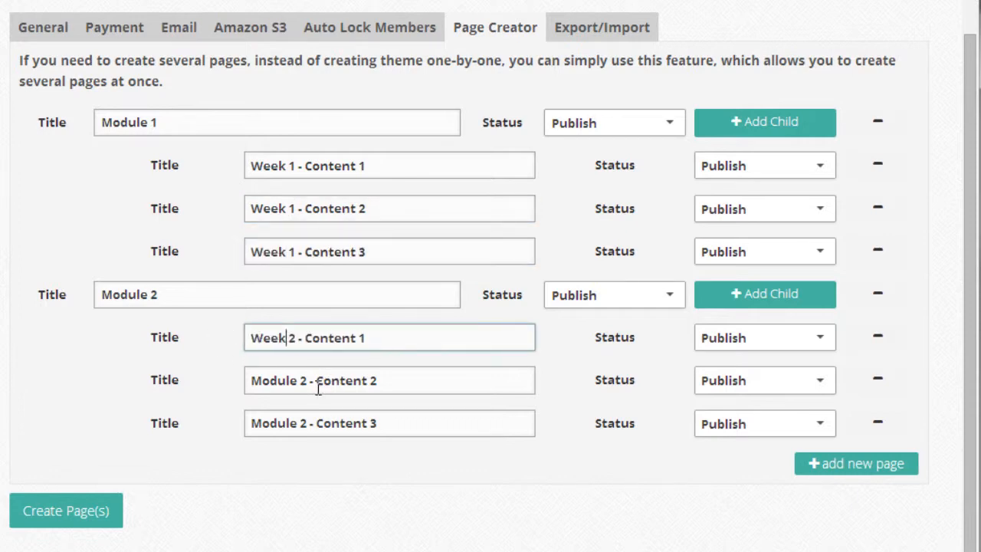
{"action": "left_click_drag", "start_coordinate": [297, 381], "coordinate": [234, 410]}
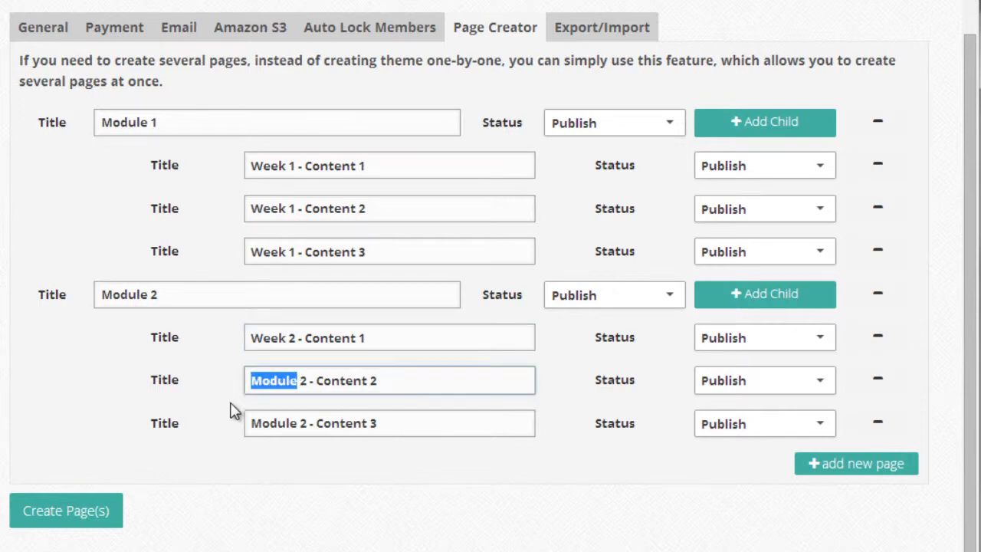
{"action": "key", "text": "ctrl+v"}
{"action": "left_click_drag", "start_coordinate": [300, 423], "coordinate": [143, 363]}
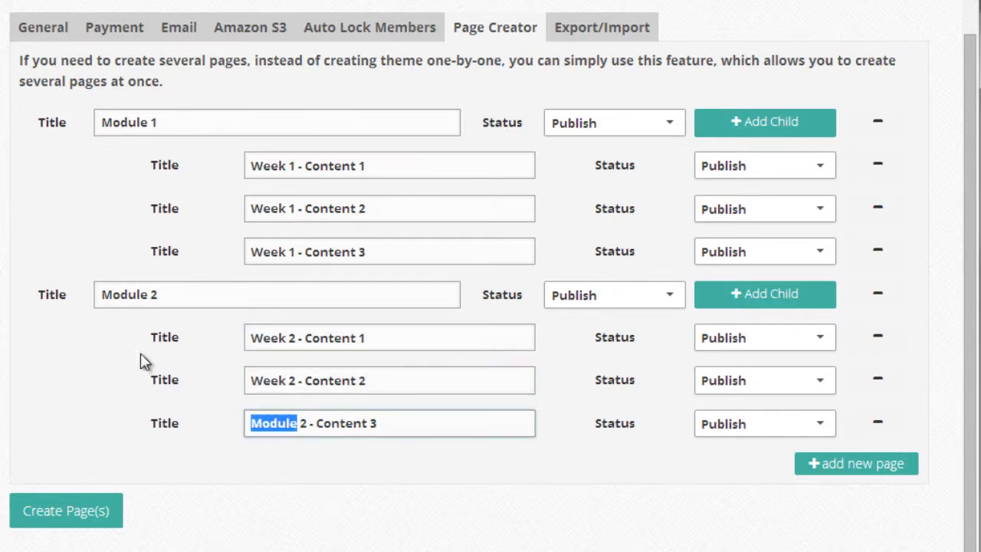
{"action": "key", "text": "ctrl+v"}
Step: Rename the two parent pages as "Week 2" and "Week 1"
{"action": "left_click_drag", "start_coordinate": [148, 298], "coordinate": [98, 296]}
{"action": "key", "text": "ctrl+v"}
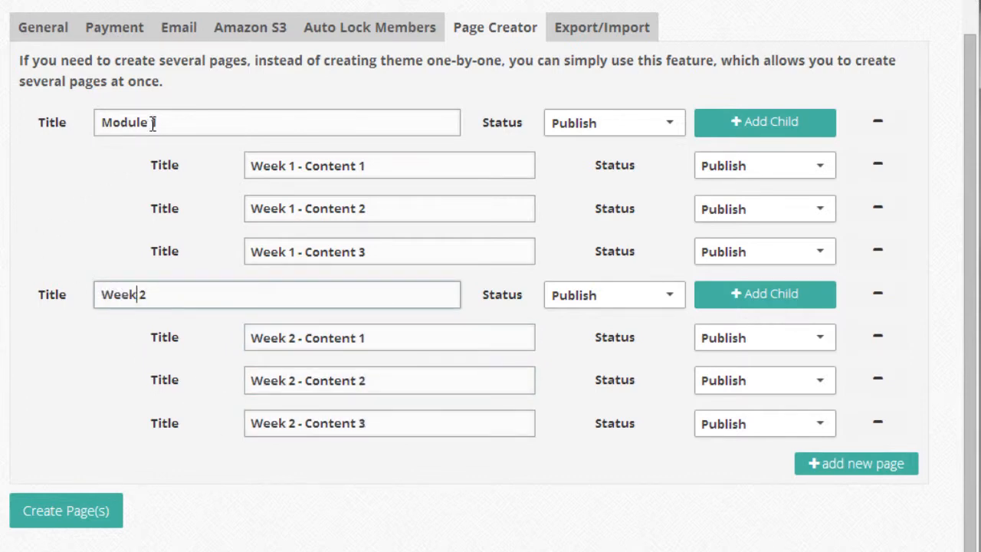
{"action": "left_click_drag", "start_coordinate": [154, 123], "coordinate": [48, 123]}
{"action": "key", "text": "ctrl+v"}
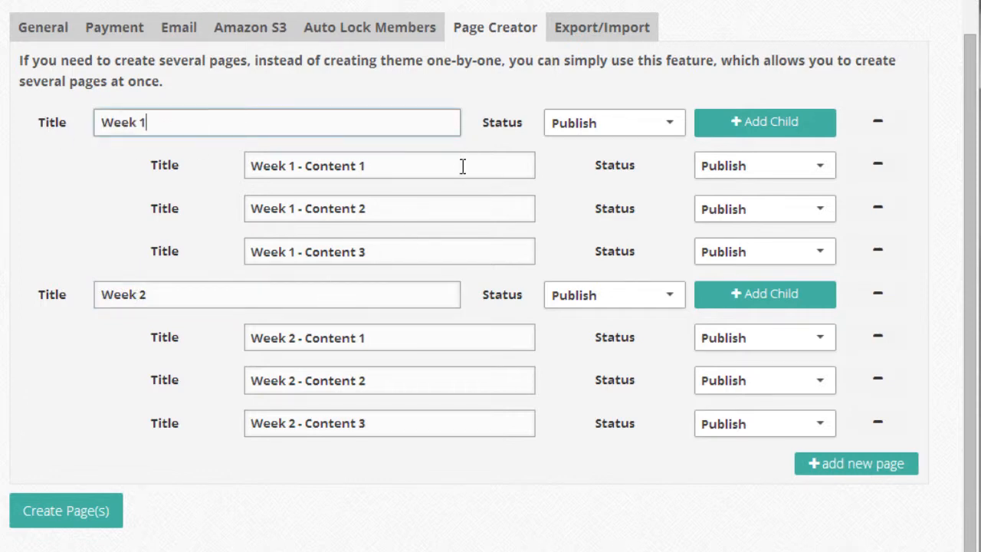
Step: Check the status choices for Week 1, keep Publish, and create the Week 1 and Week 2 pages with their child pages
{"action": "left_click", "coordinate": [636, 128]}
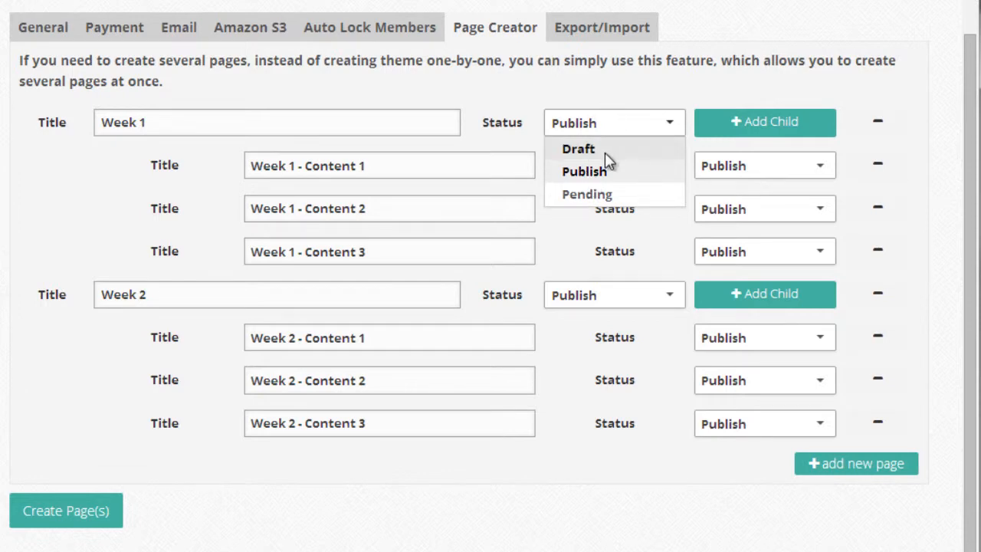
{"action": "left_click", "coordinate": [590, 245]}
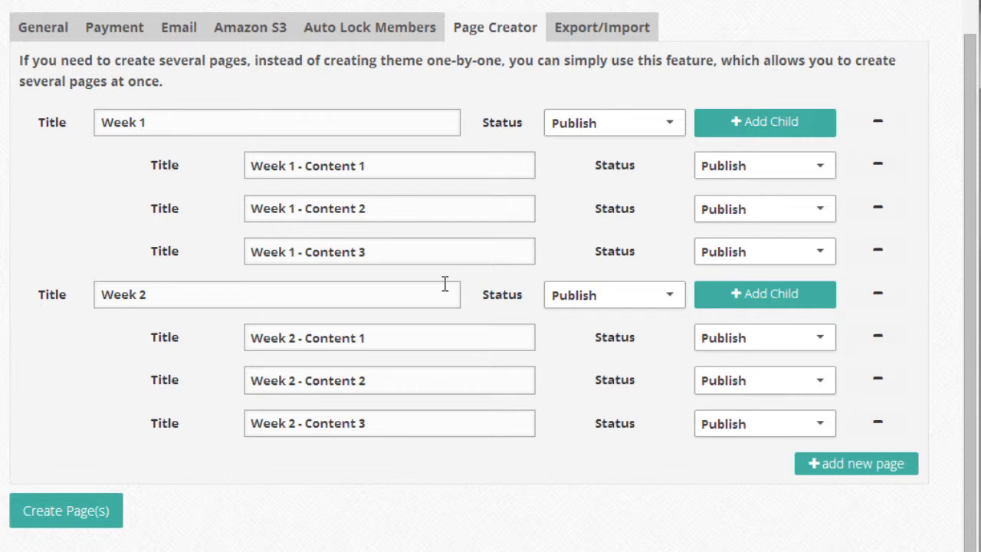
{"action": "left_click", "coordinate": [96, 510]}
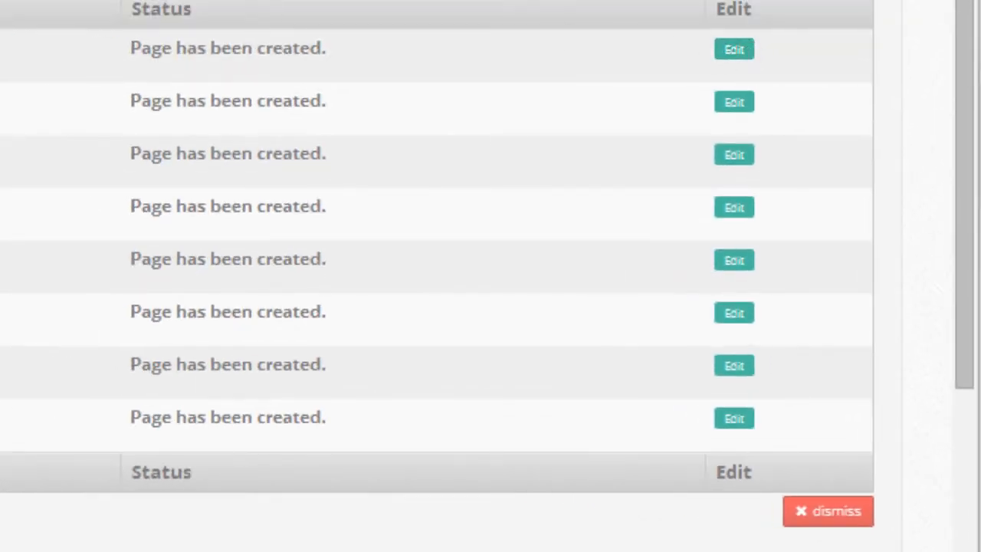
{"action": "scroll", "coordinate": [319, 532], "scroll_direction": "down", "scroll_amount": 3}
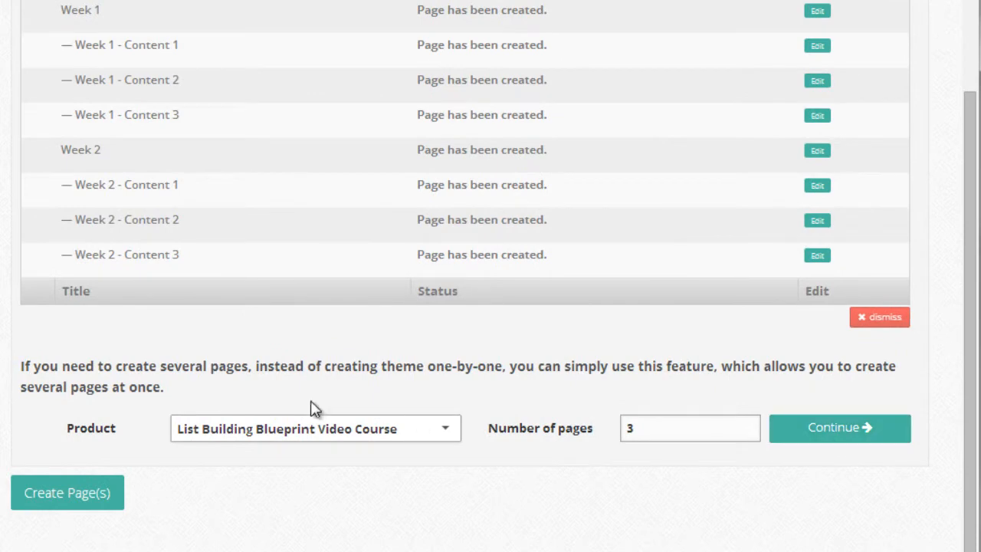
{"action": "scroll", "coordinate": [360, 425], "scroll_direction": "up", "scroll_amount": 2}
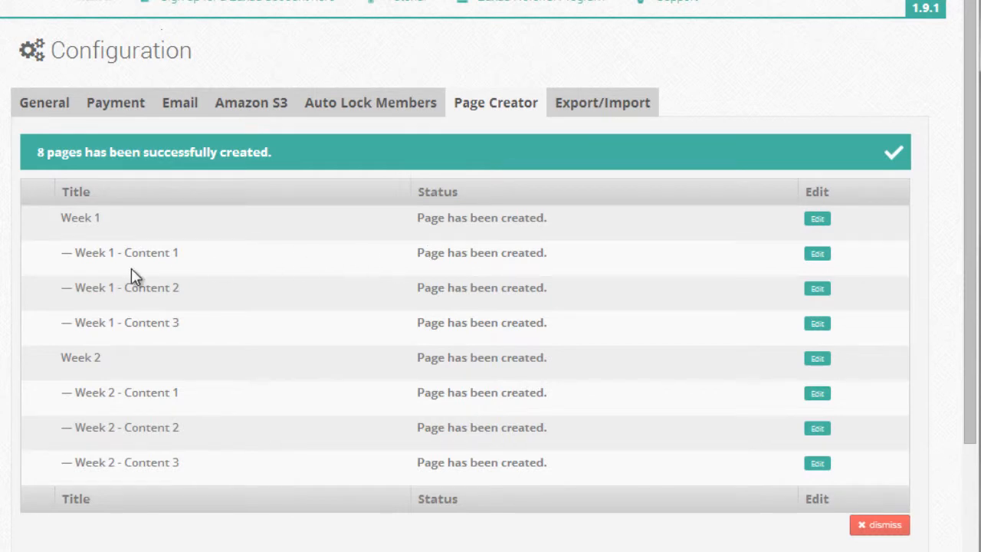
Step: Go to the WordPress menu editor and create a new menu named "Main Menu"
{"action": "mouse_move", "coordinate": [91, 165]}
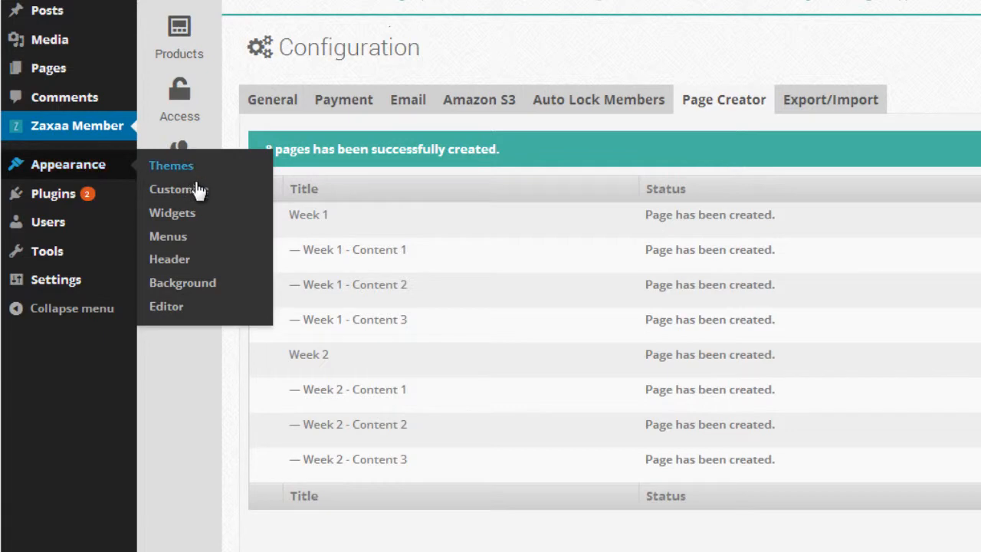
{"action": "left_click", "coordinate": [206, 242]}
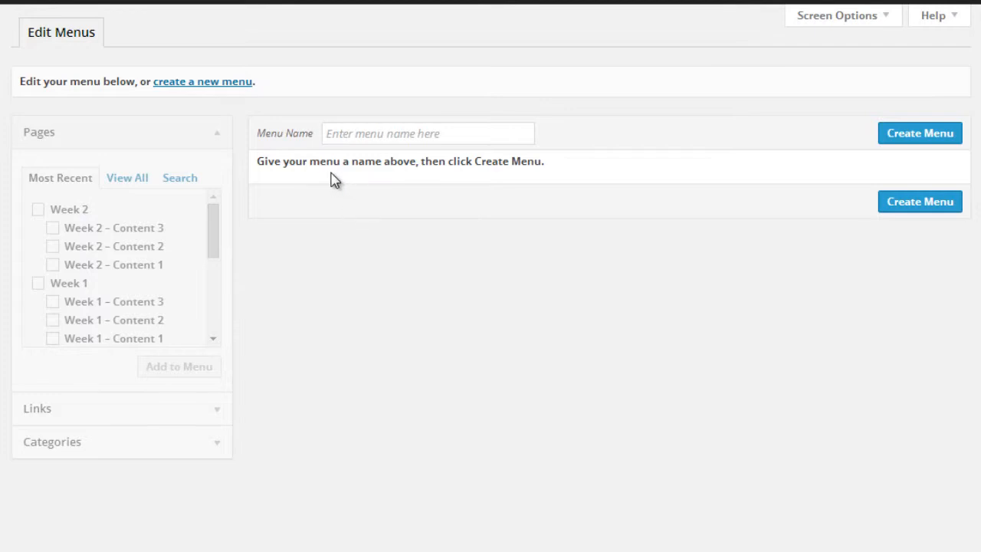
{"action": "left_click", "coordinate": [361, 136]}
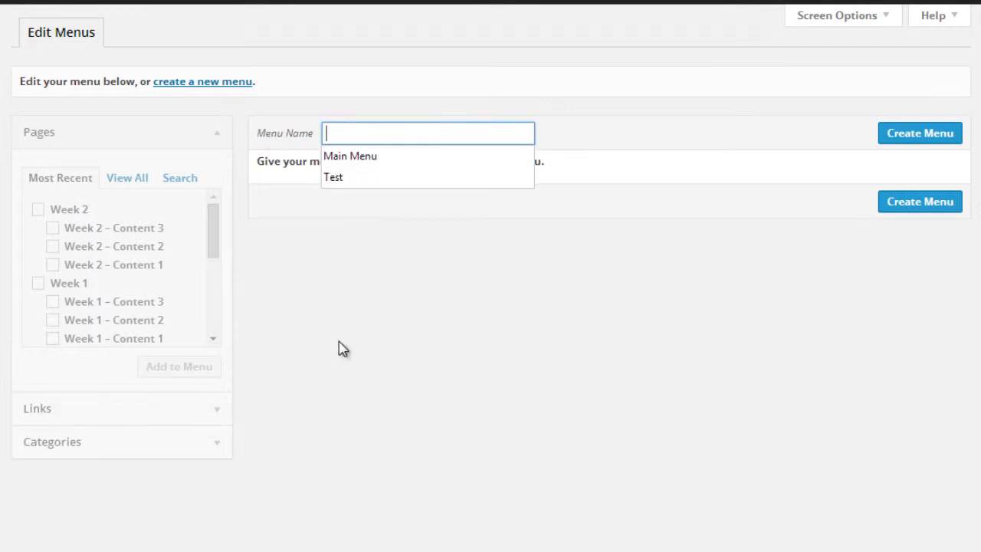
{"action": "left_click", "coordinate": [391, 159]}
{"action": "left_click", "coordinate": [926, 138]}
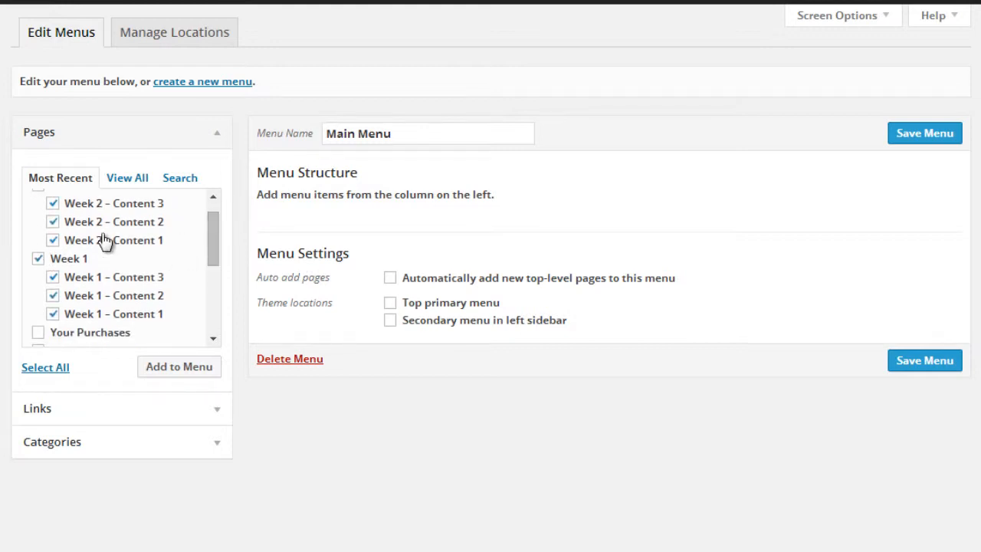
Step: Add Week 1, Week 2, all their content pages, Your Purchases, Member Profile and Login to the Main Menu
{"action": "left_click_drag", "start_coordinate": [213, 254], "coordinate": [214, 278]}
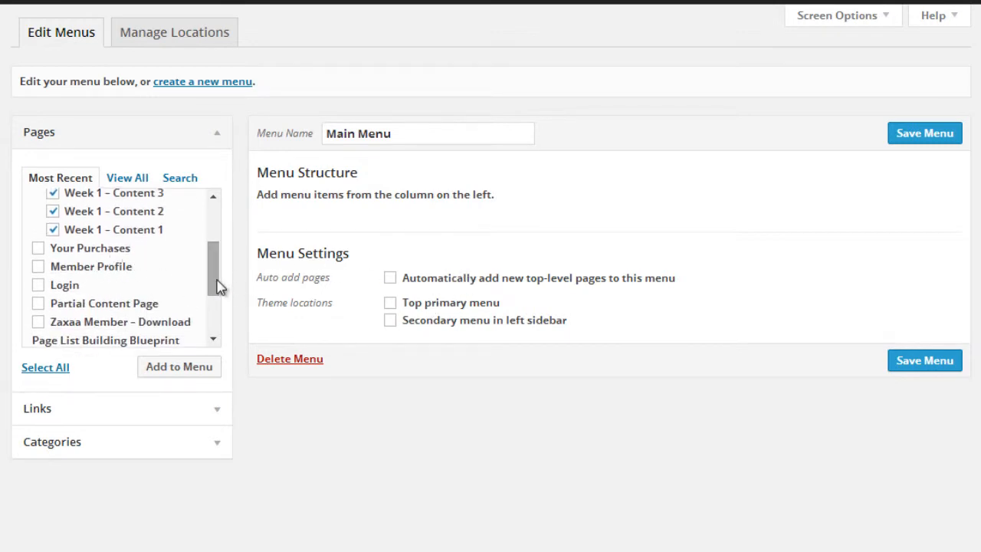
{"action": "scroll", "coordinate": [217, 286], "scroll_direction": "down", "scroll_amount": 1}
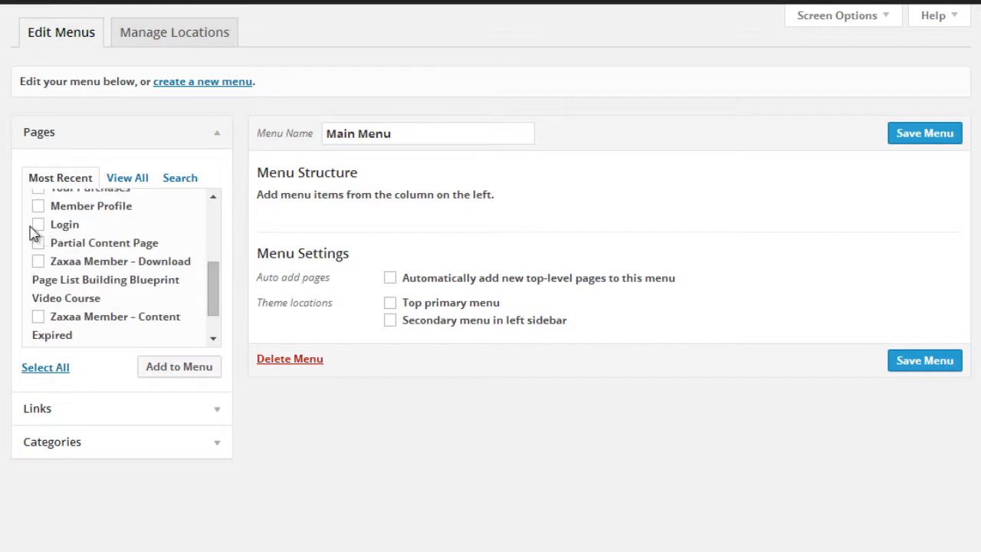
{"action": "left_click", "coordinate": [37, 227]}
{"action": "scroll", "coordinate": [217, 307], "scroll_direction": "up", "scroll_amount": 1}
{"action": "left_click", "coordinate": [39, 267]}
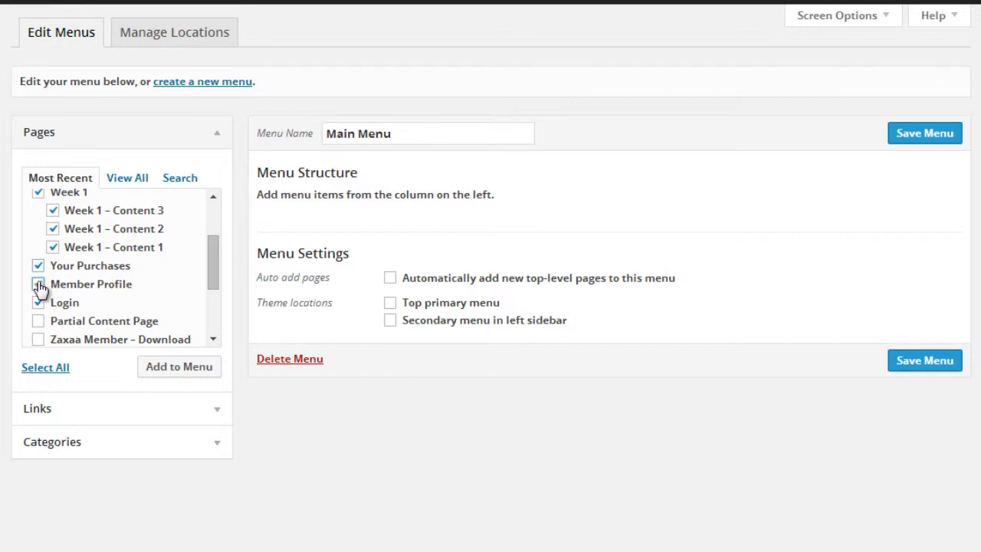
{"action": "left_click", "coordinate": [38, 284]}
{"action": "scroll", "coordinate": [215, 282], "scroll_direction": "down", "scroll_amount": 1}
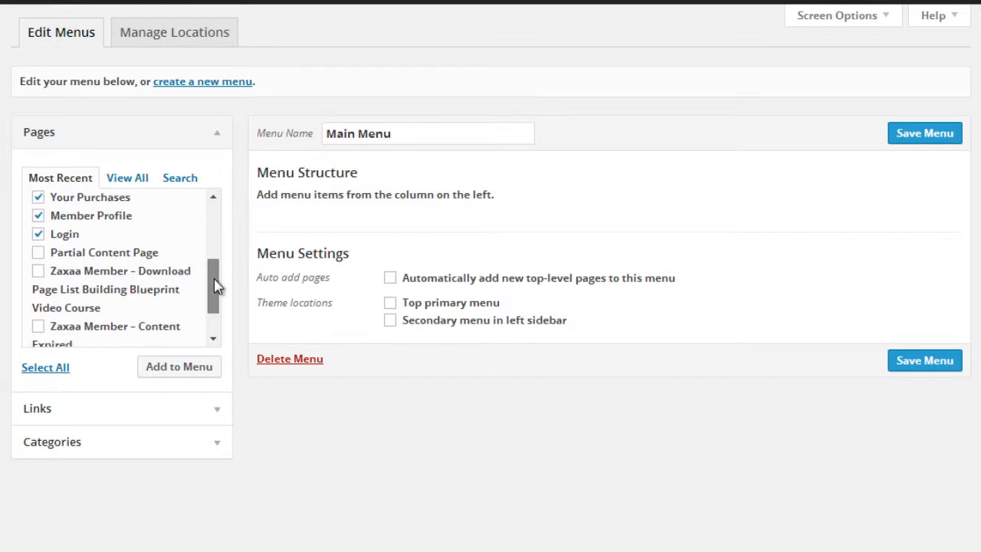
{"action": "scroll", "coordinate": [137, 343], "scroll_direction": "up", "scroll_amount": 1}
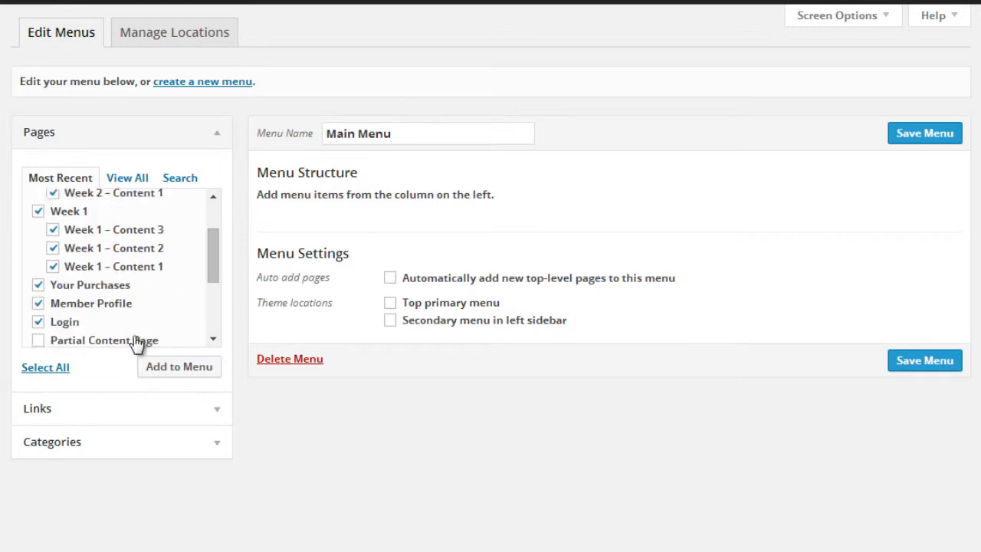
{"action": "scroll", "coordinate": [137, 342], "scroll_direction": "up", "scroll_amount": 1}
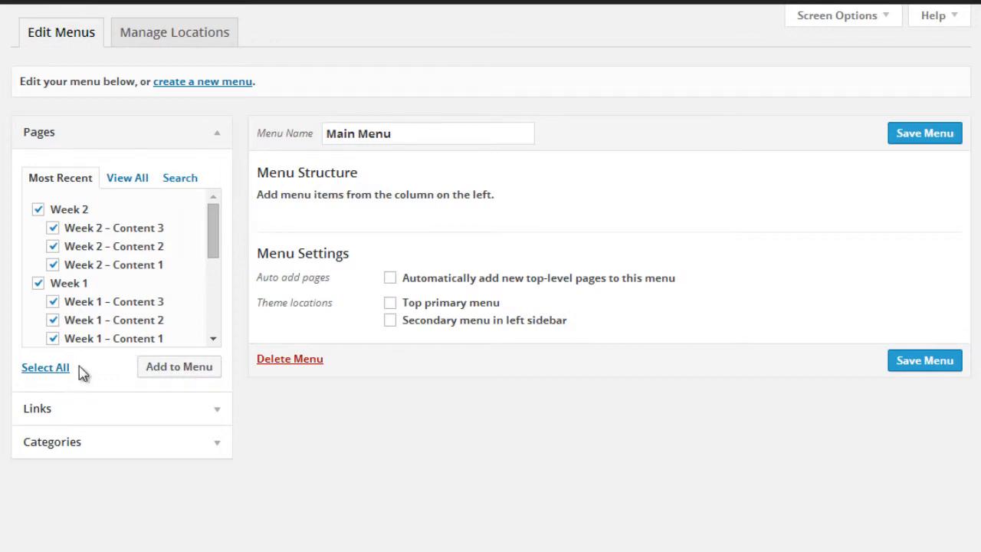
{"action": "left_click", "coordinate": [198, 368]}
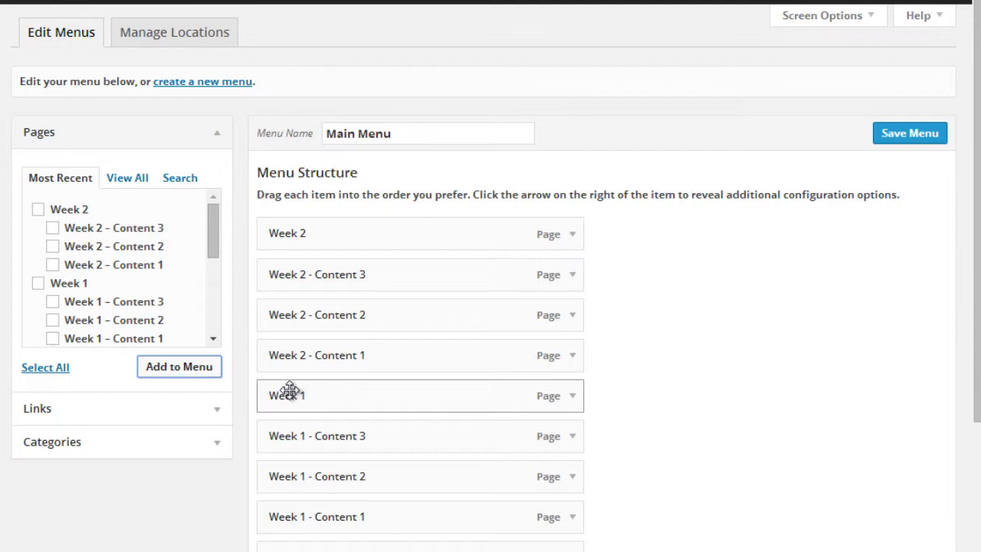
Step: Examine the custom link fields and the categories that can be added to the menu
{"action": "left_click", "coordinate": [141, 416]}
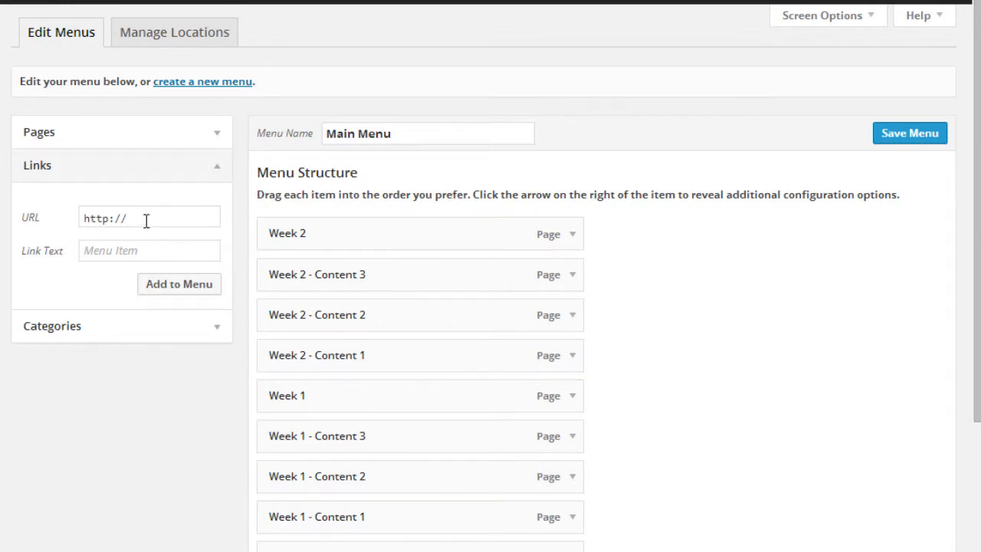
{"action": "left_click_drag", "start_coordinate": [146, 220], "coordinate": [74, 217]}
{"action": "left_click", "coordinate": [114, 250]}
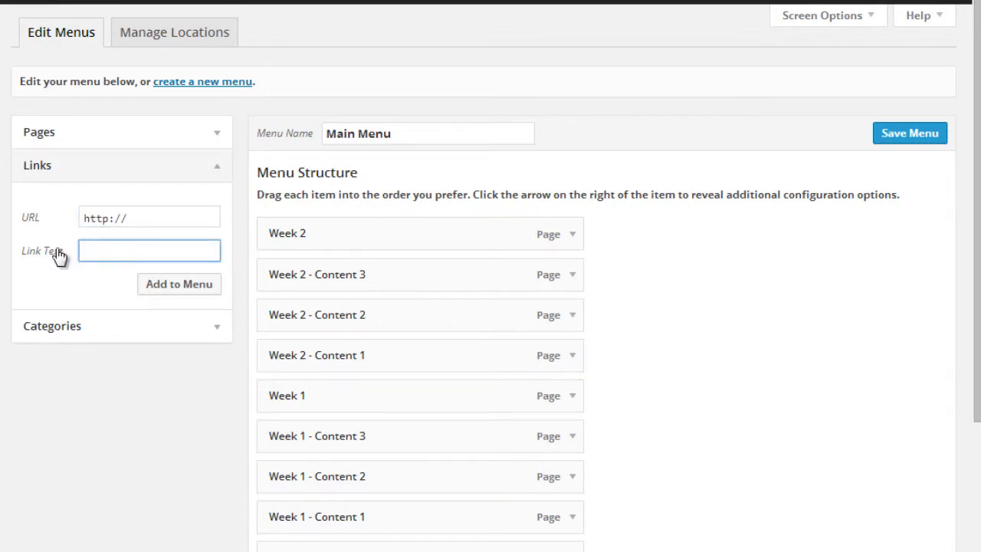
{"action": "left_click", "coordinate": [82, 334]}
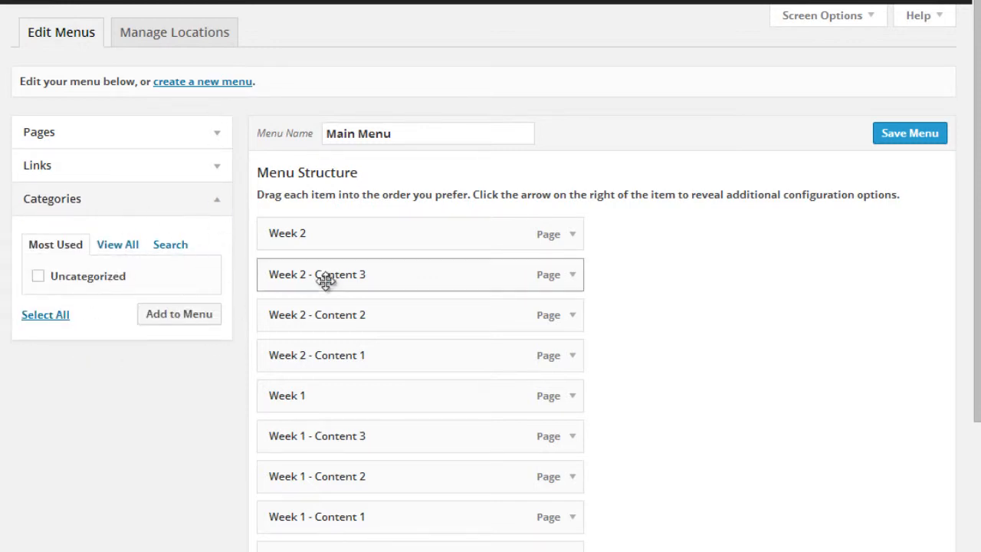
Step: Move Login, Your Purchases and Member Profile, in that order, to the start of the menu structure
{"action": "scroll", "coordinate": [635, 309], "scroll_direction": "down", "scroll_amount": 1}
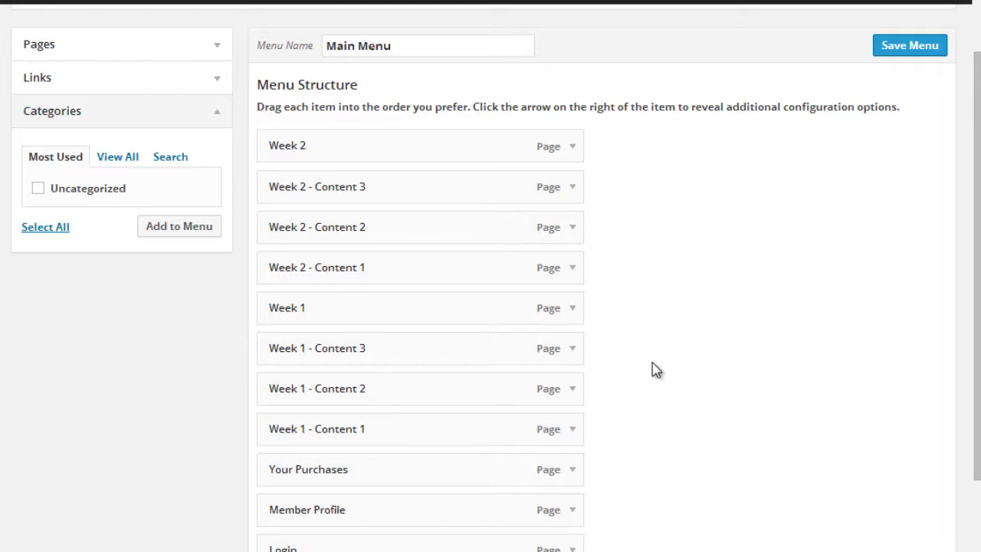
{"action": "scroll", "coordinate": [657, 370], "scroll_direction": "down", "scroll_amount": 1}
{"action": "scroll", "coordinate": [657, 370], "scroll_direction": "up", "scroll_amount": 1}
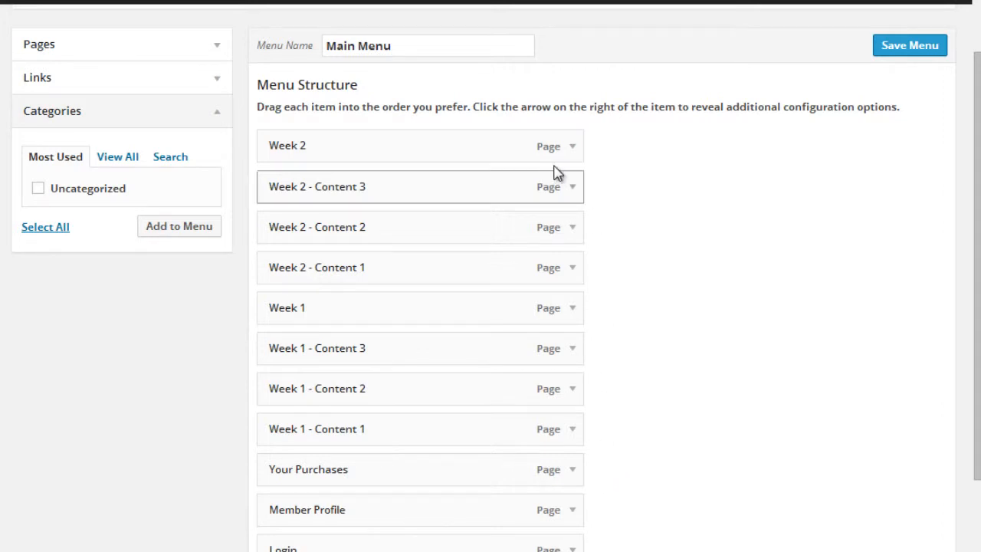
{"action": "left_click_drag", "start_coordinate": [416, 479], "coordinate": [407, 148]}
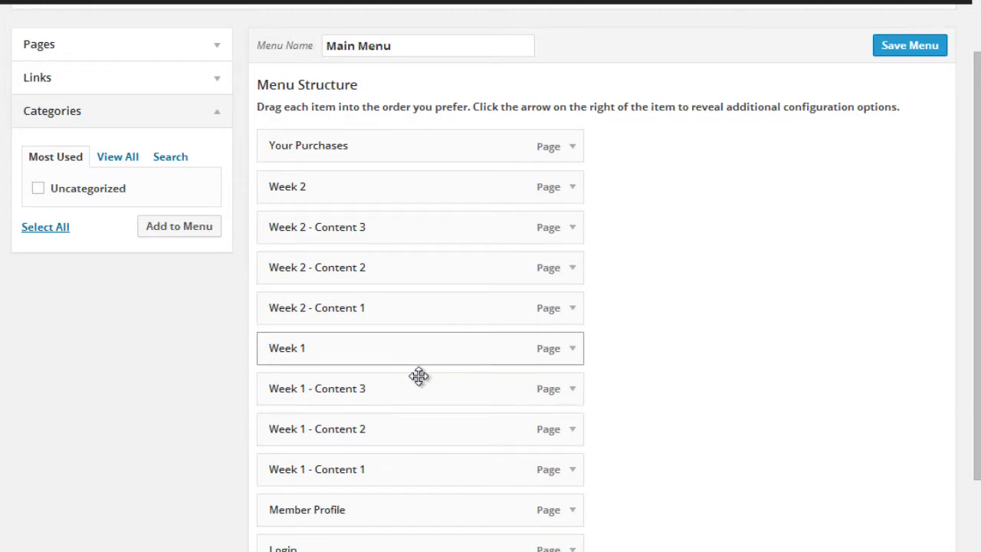
{"action": "left_click_drag", "start_coordinate": [410, 512], "coordinate": [401, 184]}
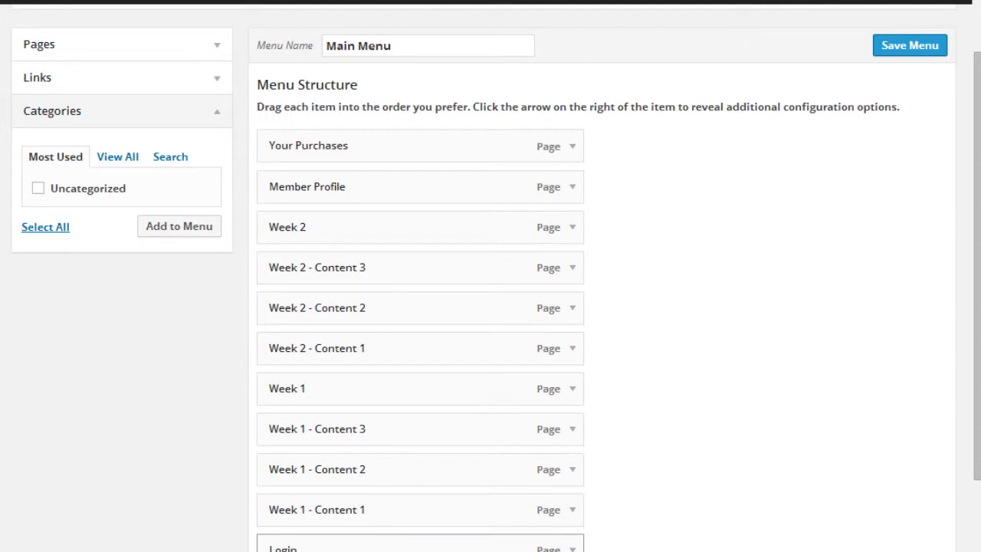
{"action": "left_click_drag", "start_coordinate": [391, 545], "coordinate": [379, 151]}
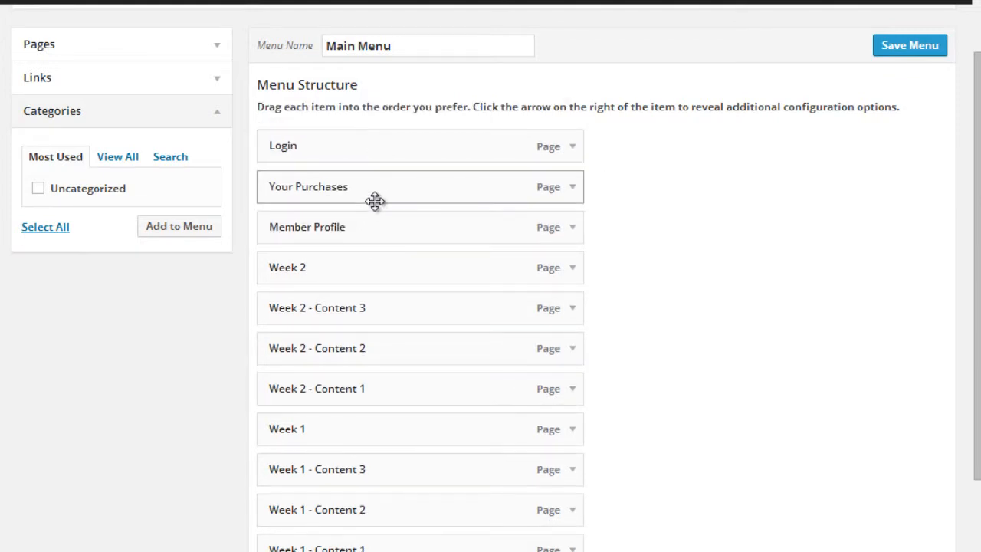
Step: Move Week 2 to the end of the menu structure, followed by Week 2 - Content 1
{"action": "scroll", "coordinate": [684, 280], "scroll_direction": "down", "scroll_amount": 1}
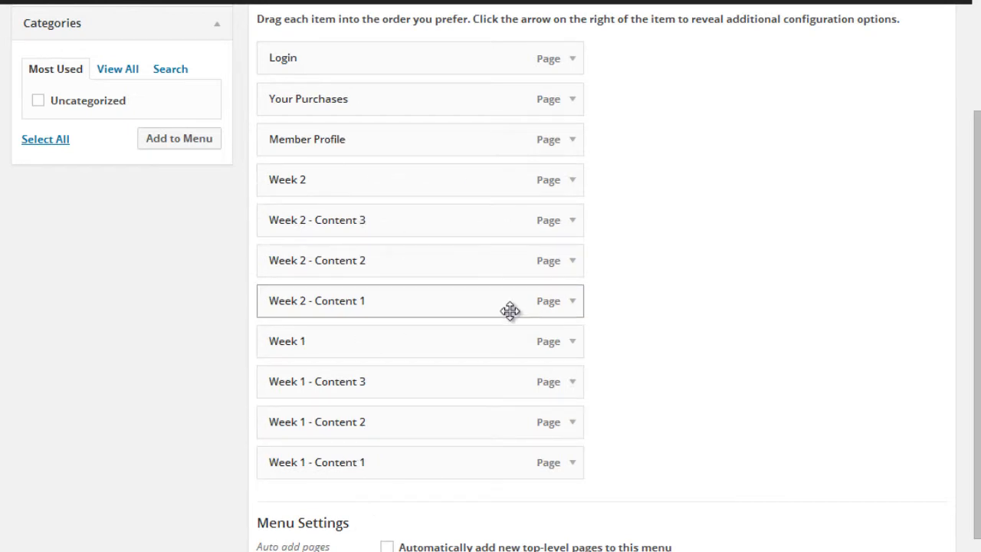
{"action": "left_click_drag", "start_coordinate": [403, 184], "coordinate": [400, 471]}
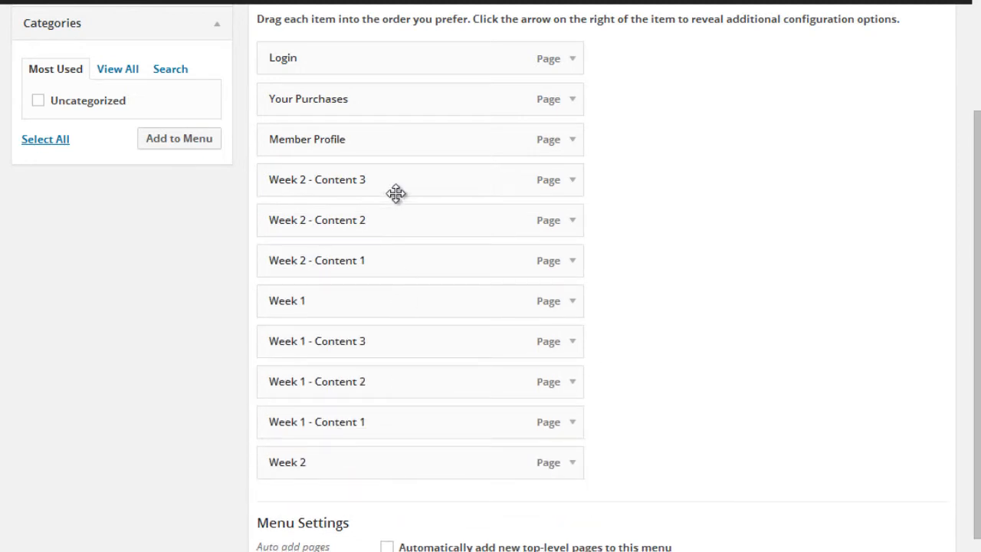
{"action": "left_click_drag", "start_coordinate": [390, 261], "coordinate": [389, 470]}
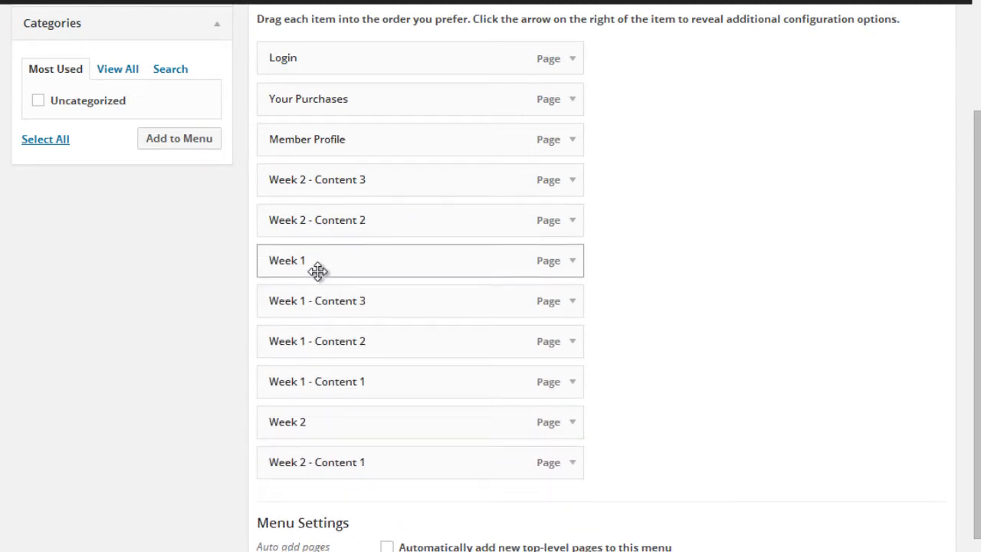
Step: Place Week 1 directly below Member Profile, followed by Week 1 - Content 1, Content 2 and Content 3
{"action": "left_click_drag", "start_coordinate": [317, 270], "coordinate": [319, 183]}
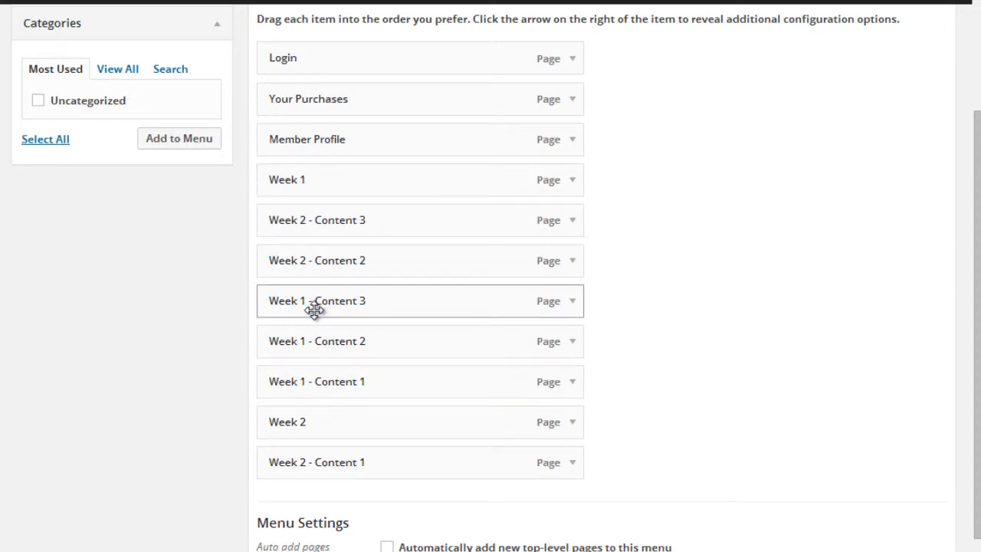
{"action": "left_click_drag", "start_coordinate": [315, 375], "coordinate": [312, 217]}
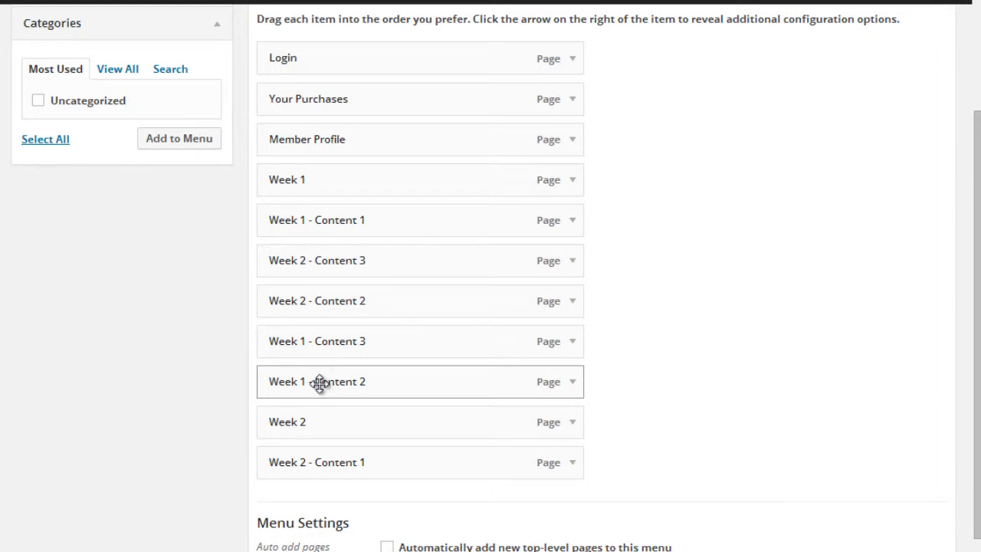
{"action": "left_click_drag", "start_coordinate": [320, 383], "coordinate": [294, 264]}
{"action": "left_click_drag", "start_coordinate": [293, 265], "coordinate": [293, 263]}
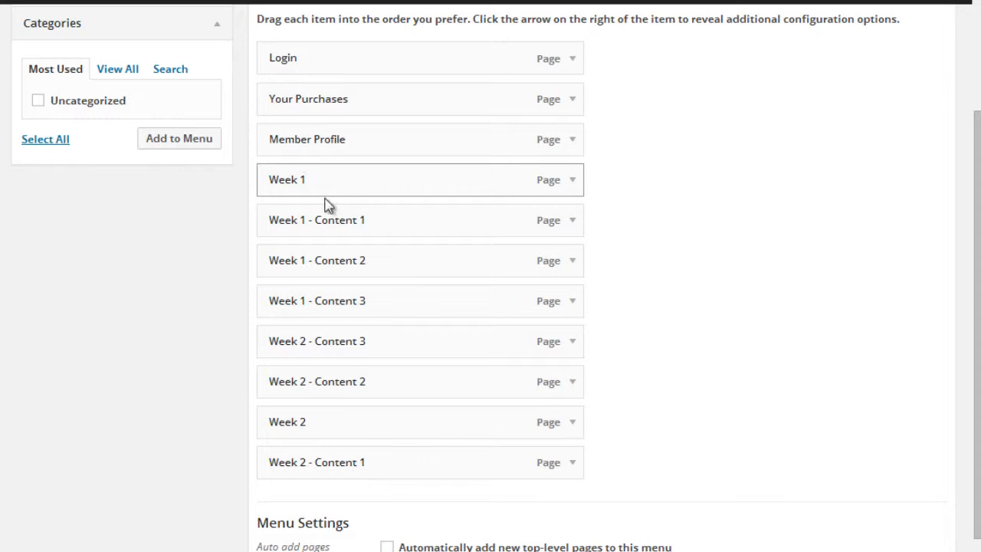
Step: Nest Week 1 - Content 1, Content 2 and Content 3 as sub items of Week 1
{"action": "left_click_drag", "start_coordinate": [299, 229], "coordinate": [335, 223]}
{"action": "left_click_drag", "start_coordinate": [302, 263], "coordinate": [339, 265]}
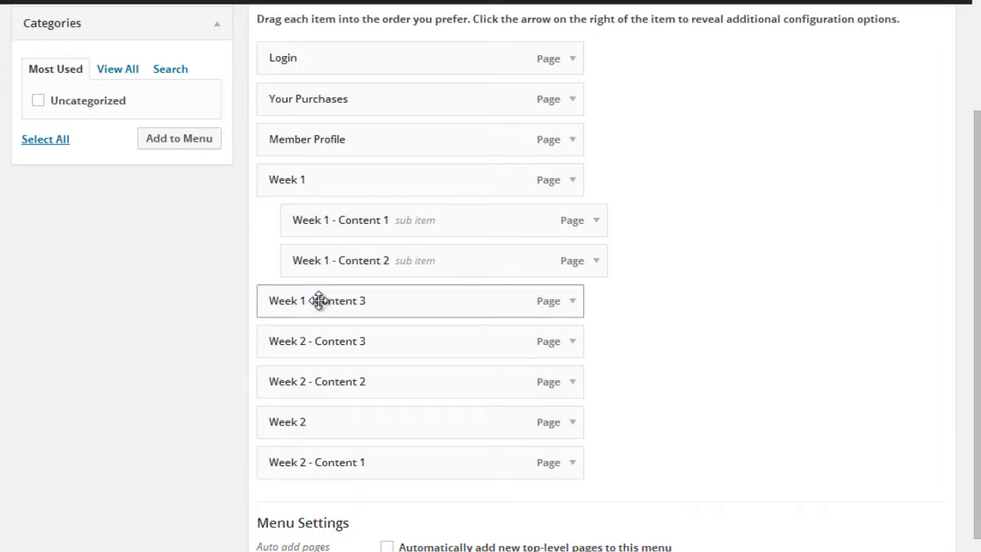
{"action": "left_click_drag", "start_coordinate": [319, 300], "coordinate": [356, 299]}
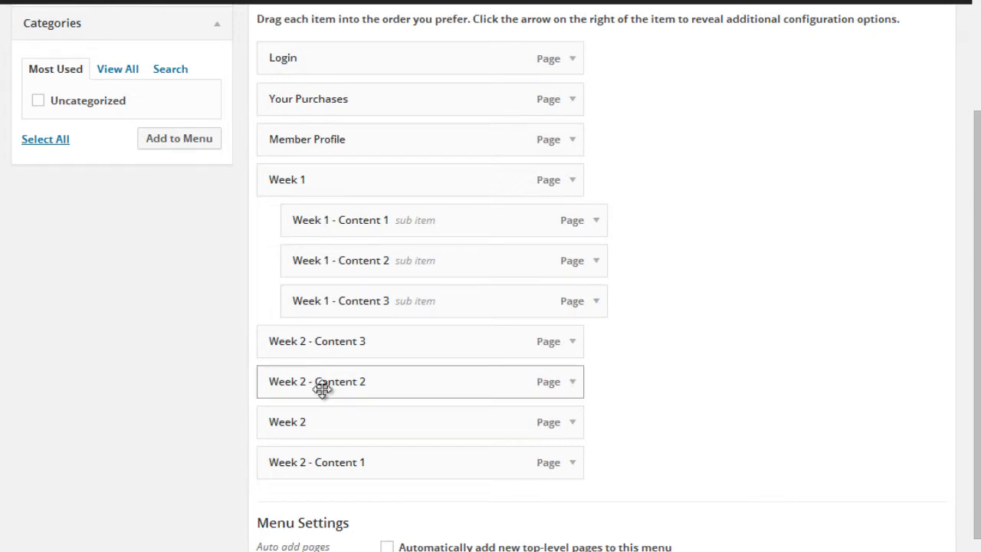
Step: Place Week 2 directly below the Week 1 sub items and nest Week 2 - Content 1, Content 2 and Content 3 beneath it in that order
{"action": "left_click_drag", "start_coordinate": [337, 431], "coordinate": [253, 356]}
{"action": "left_click_drag", "start_coordinate": [342, 470], "coordinate": [362, 373]}
{"action": "left_click_drag", "start_coordinate": [365, 469], "coordinate": [389, 418]}
{"action": "left_click_drag", "start_coordinate": [385, 438], "coordinate": [317, 453]}
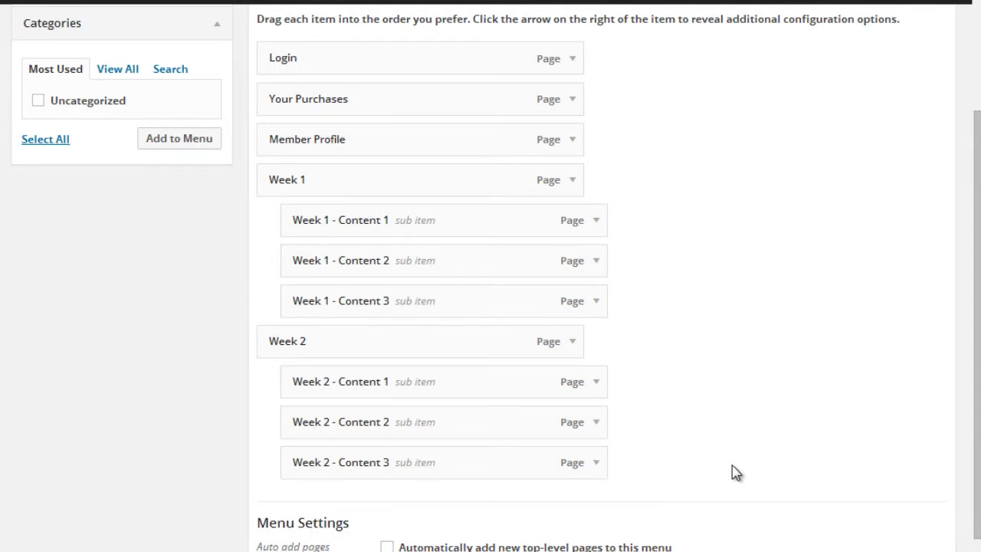
Step: Assign the menu to the Top primary menu theme location and save the menu
{"action": "scroll", "coordinate": [735, 472], "scroll_direction": "down", "scroll_amount": 3}
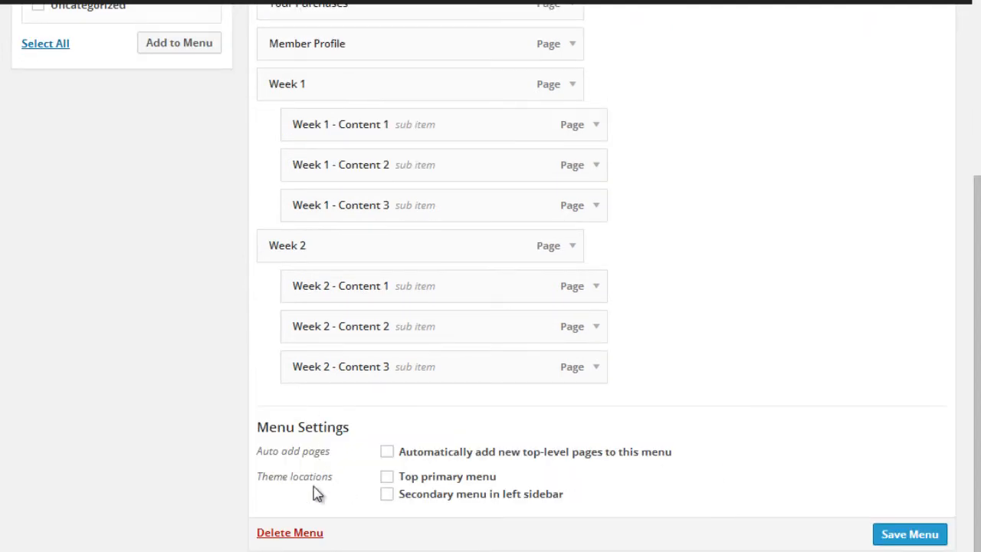
{"action": "left_click", "coordinate": [415, 478]}
{"action": "left_click", "coordinate": [902, 539]}
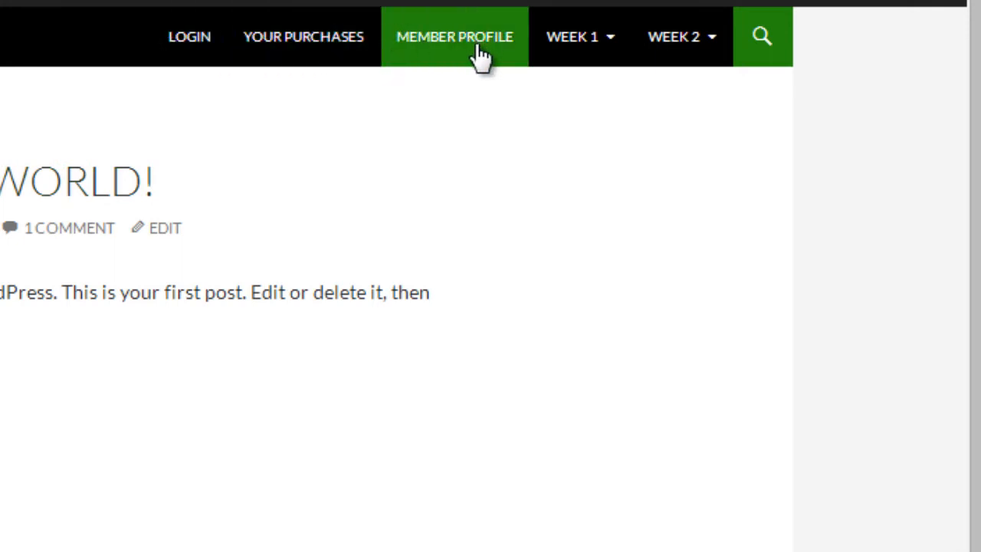
Step: Check the Week 1 and Week 2 submenus in the live site's top navigation
{"action": "mouse_move", "coordinate": [666, 59]}
{"action": "mouse_move", "coordinate": [599, 62]}
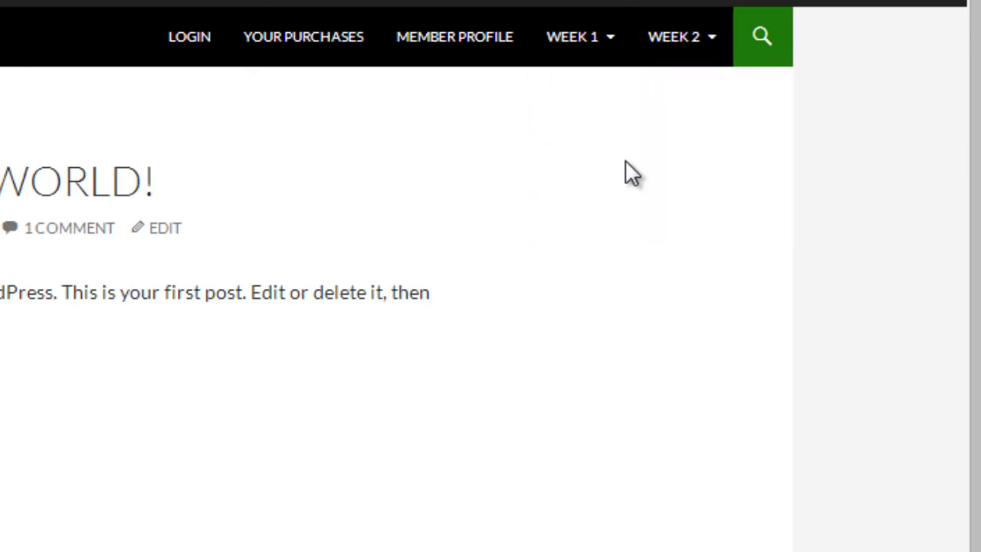
{"action": "mouse_move", "coordinate": [705, 107]}
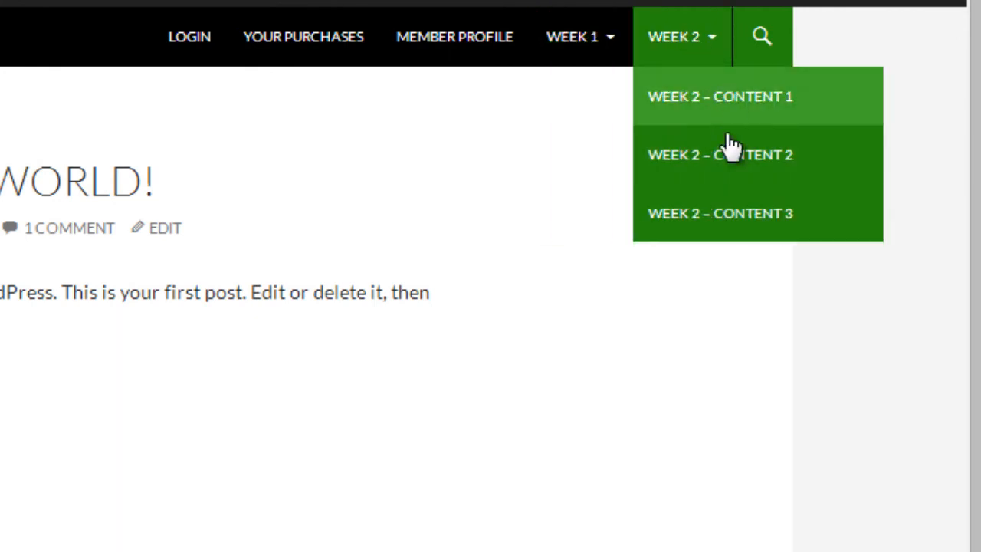